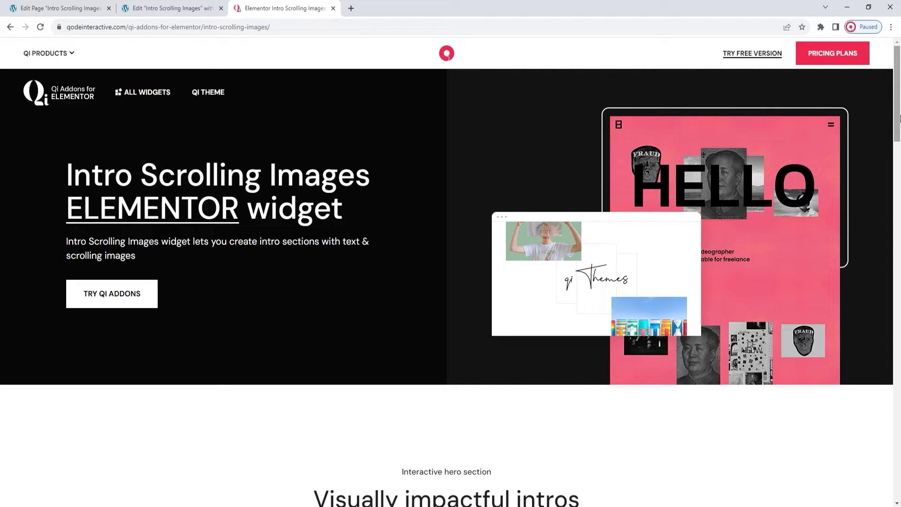
Scroll through the Qi demo page to view the pink HELLO intro with scrolling images
drag(900, 118, 900, 217)
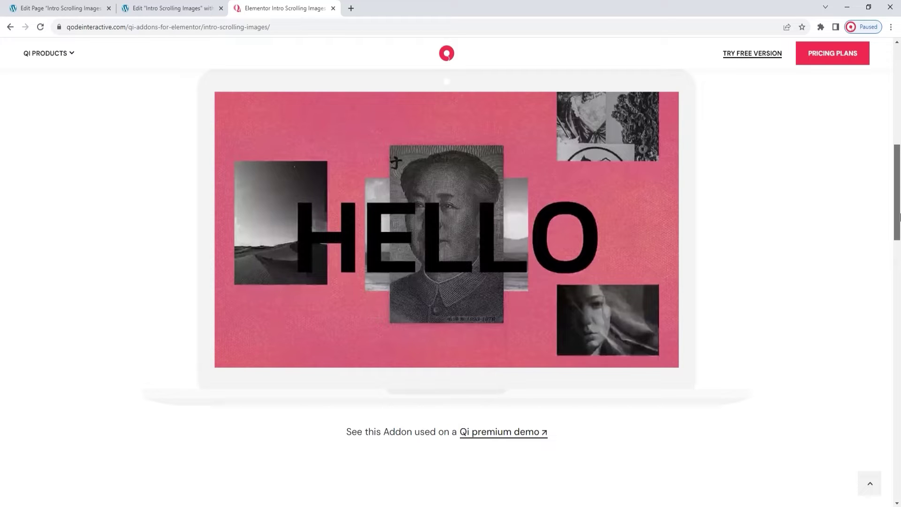
drag(900, 216, 900, 416)
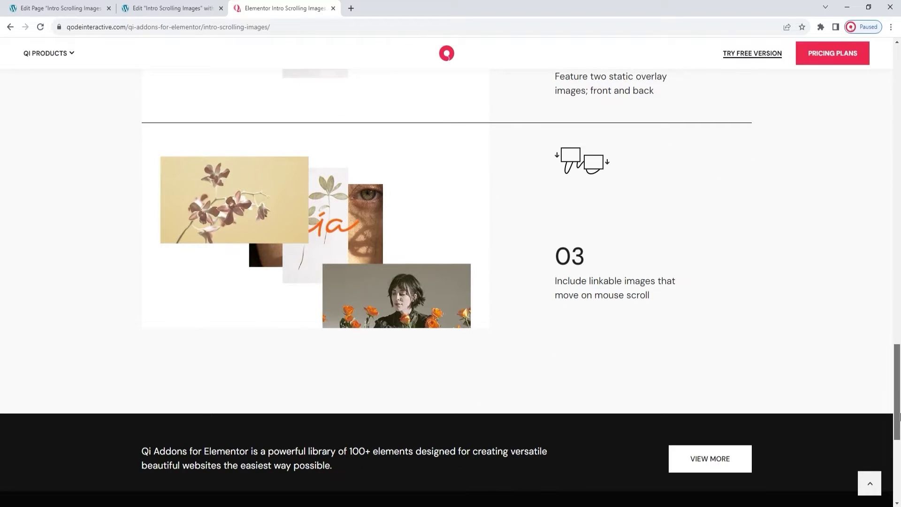
drag(900, 415, 900, 219)
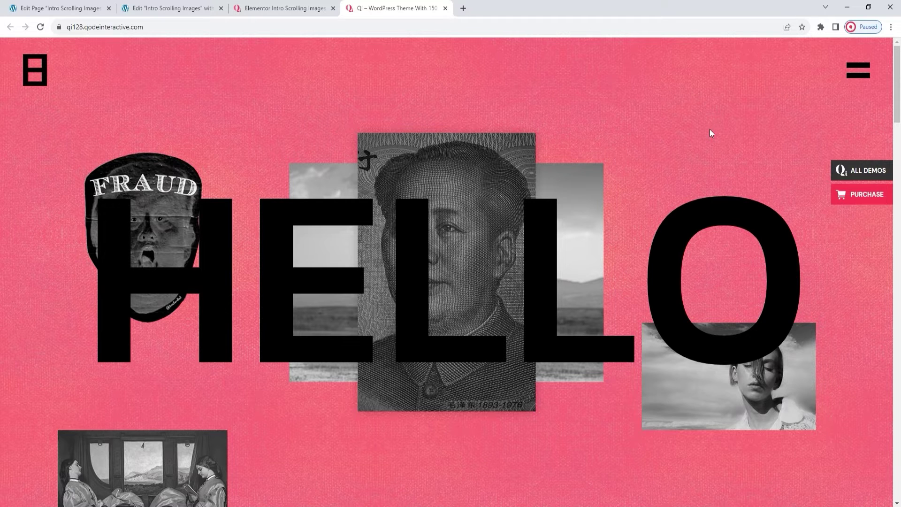
scroll(710, 130, down, 5)
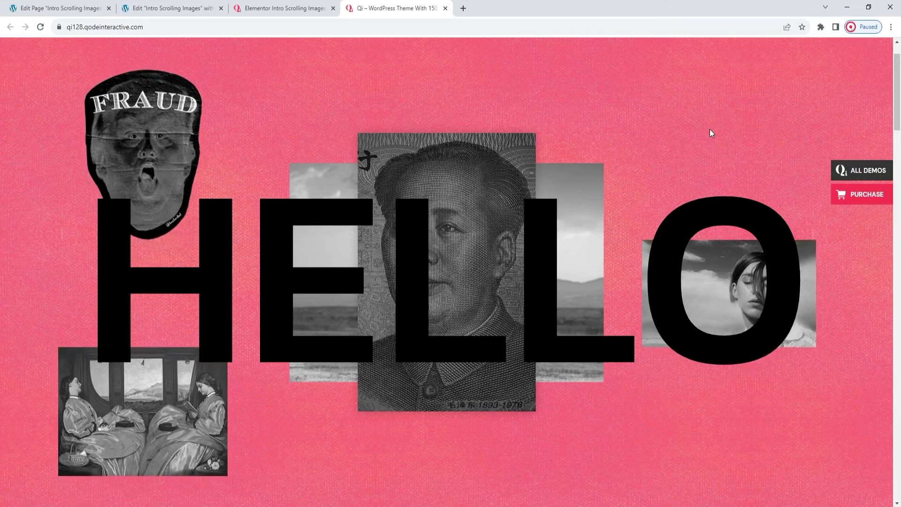
scroll(710, 134, down, 5)
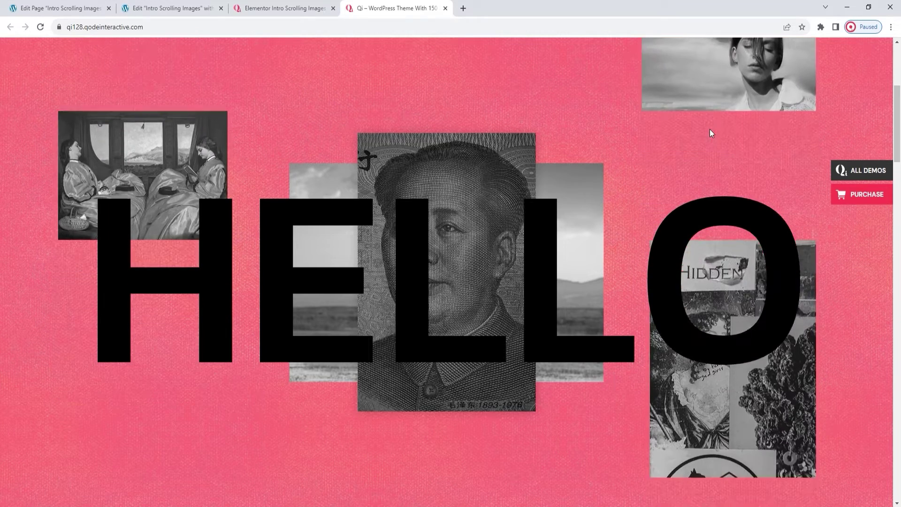
scroll(710, 129, down, 5)
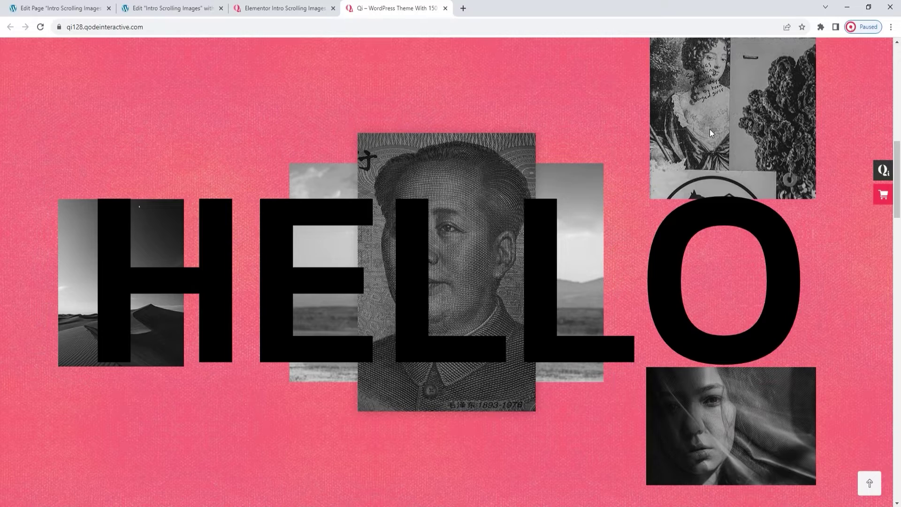
scroll(710, 128, down, 5)
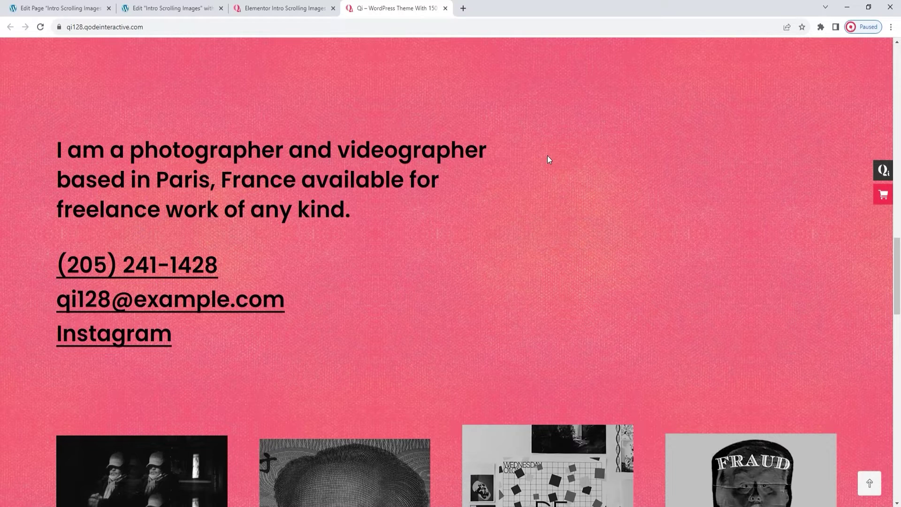
scroll(625, 236, down, 10)
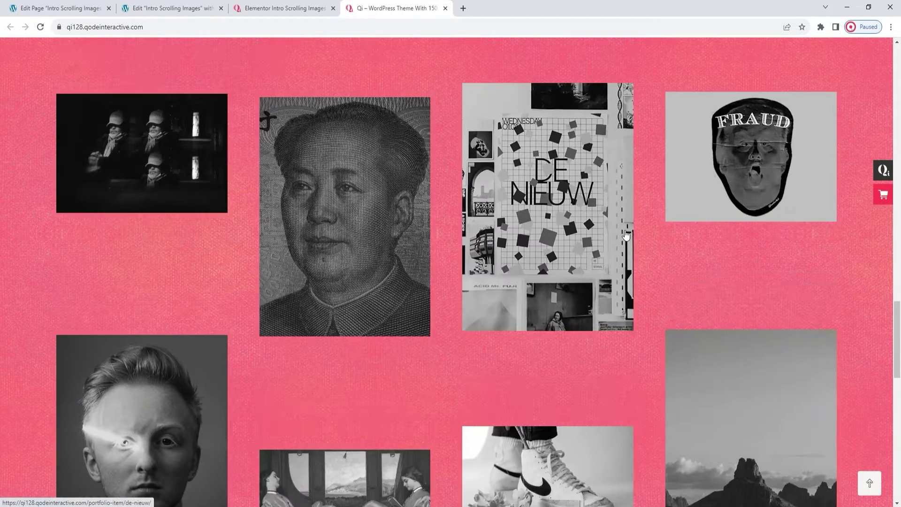
scroll(626, 234, down, 8)
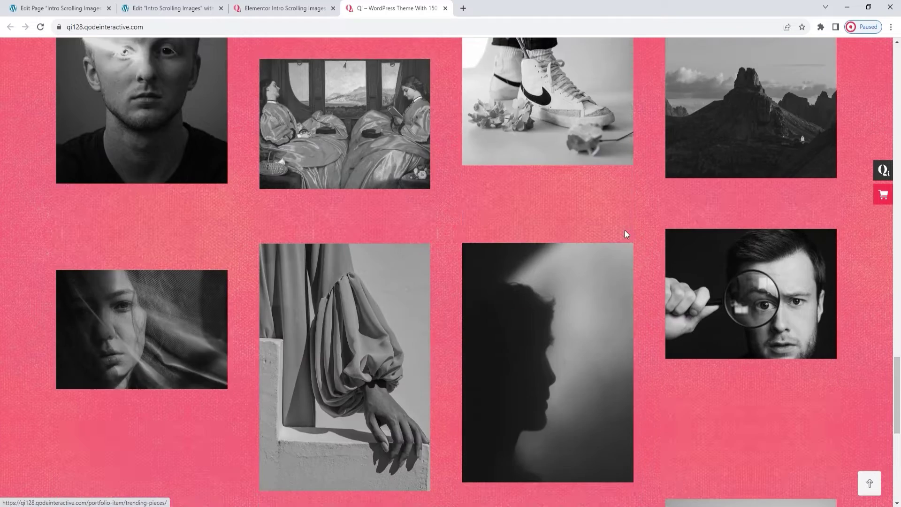
scroll(627, 235, down, 5)
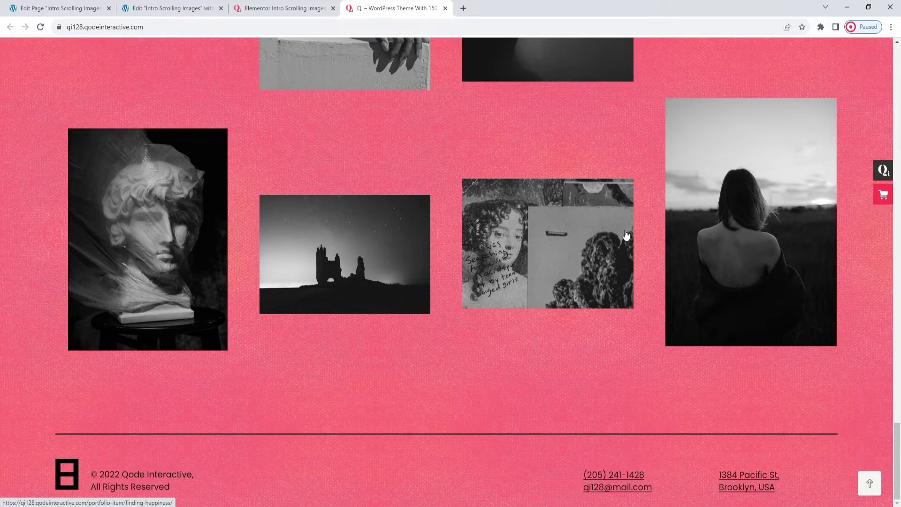
scroll(626, 235, up, 10)
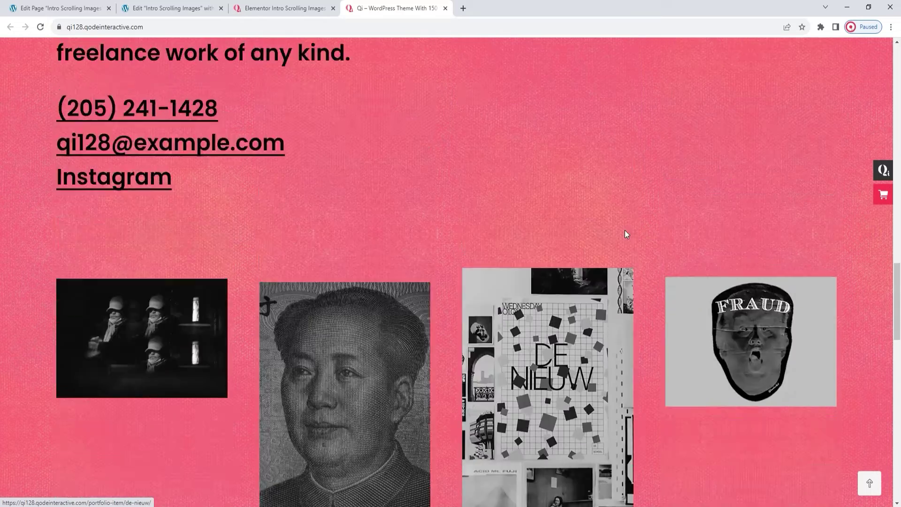
scroll(626, 235, up, 10)
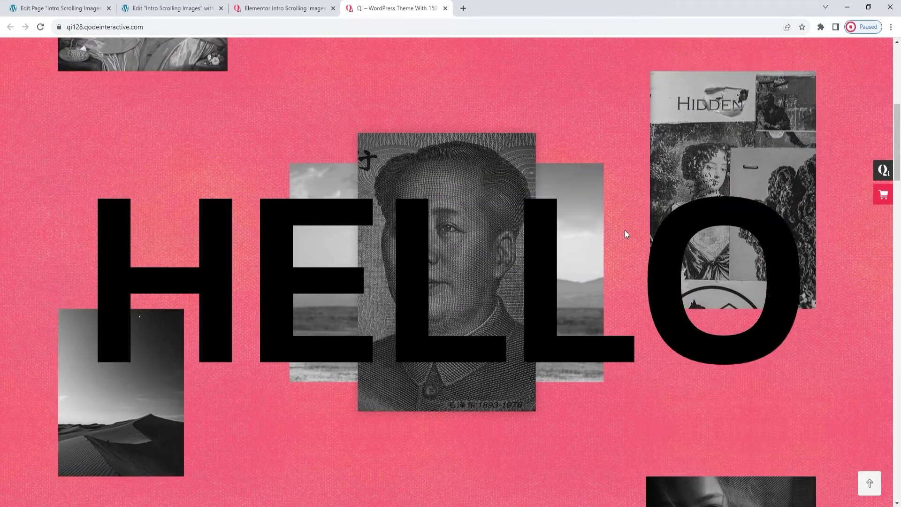
scroll(625, 230, up, 5)
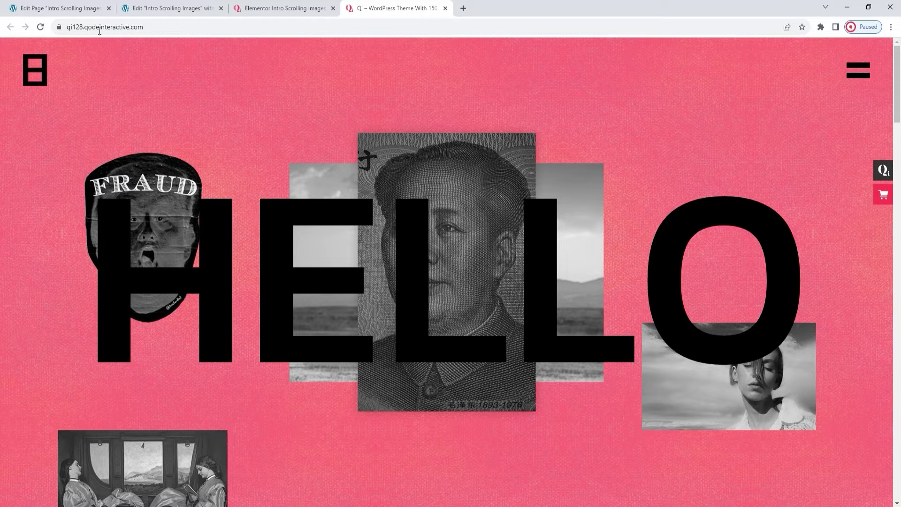
Return to the page's WordPress editor and review the pink Qode Settings background image
click(79, 3)
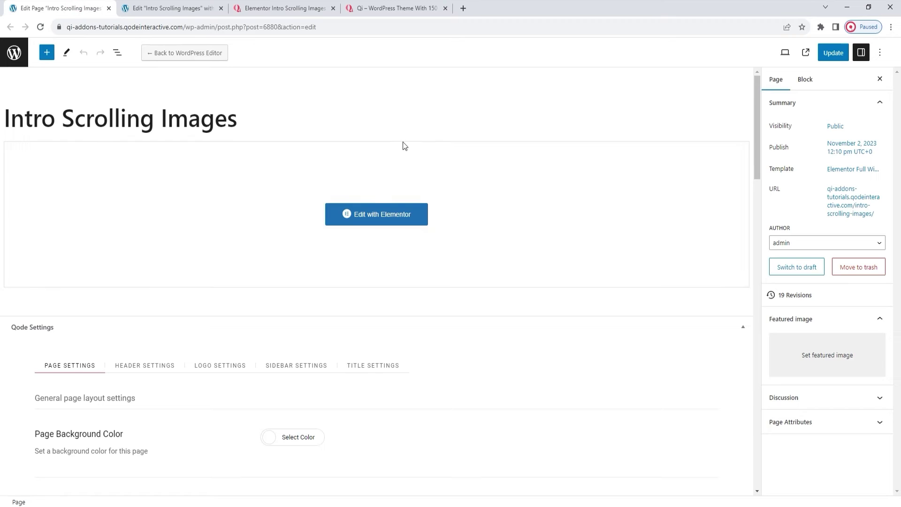
scroll(447, 156, down, 1)
scroll(447, 156, down, 4)
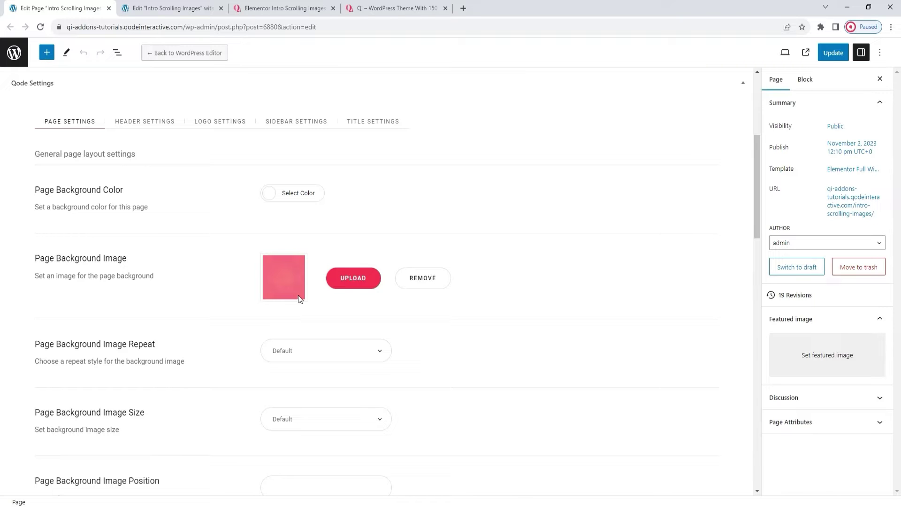
scroll(298, 299, down, 4)
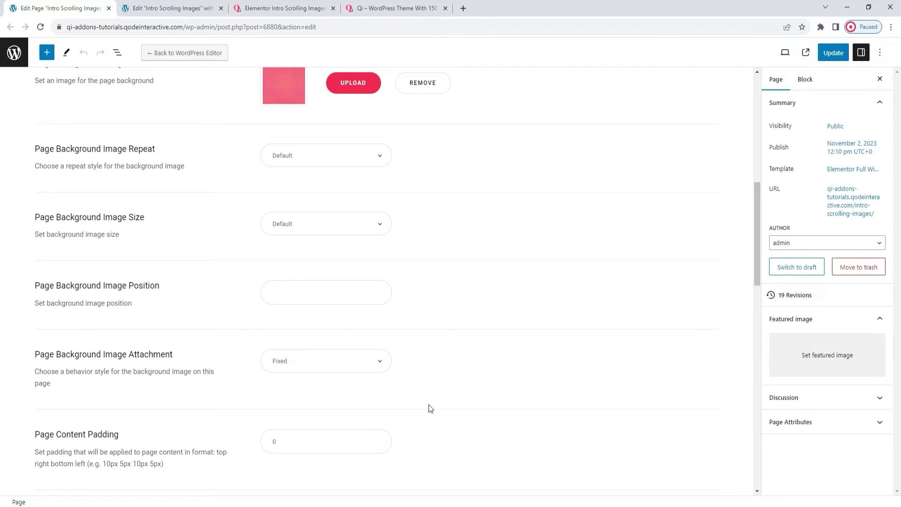
Confirm the page uses the Elementor Full Width template, then switch to the Elementor editor
click(857, 171)
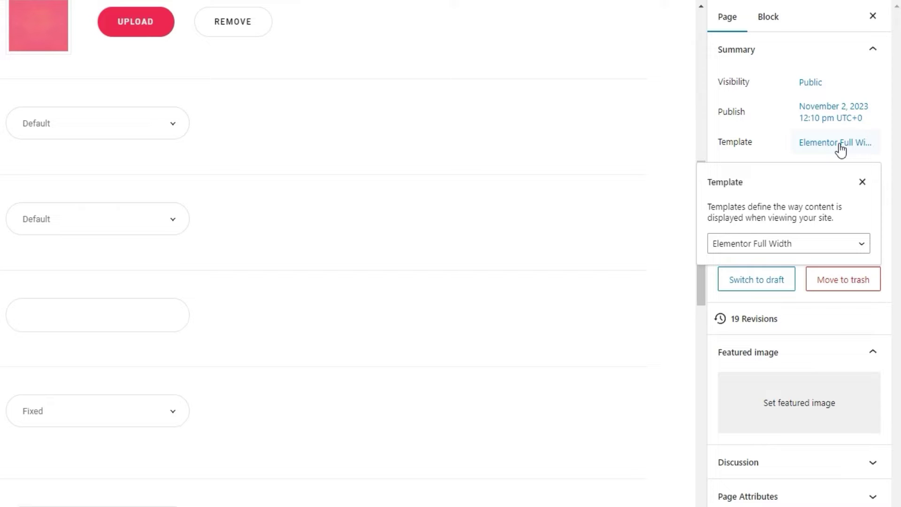
click(840, 149)
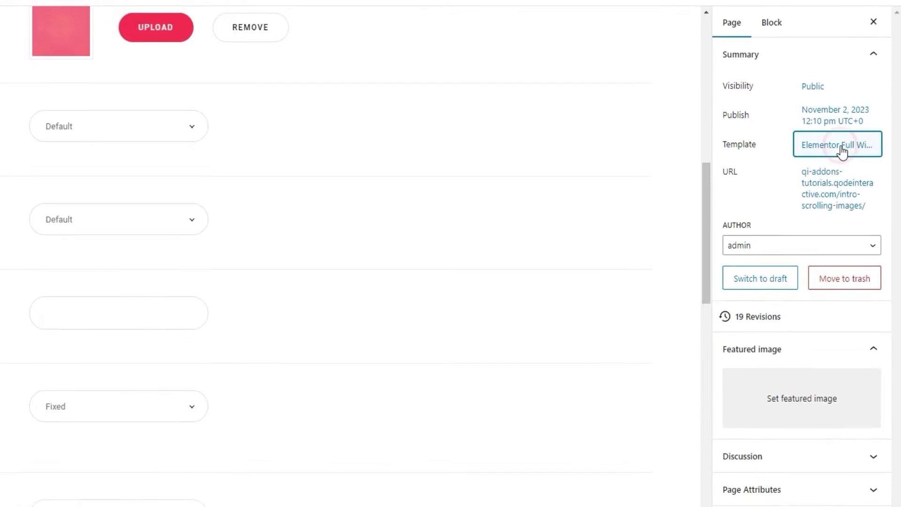
scroll(320, 308, up, 6)
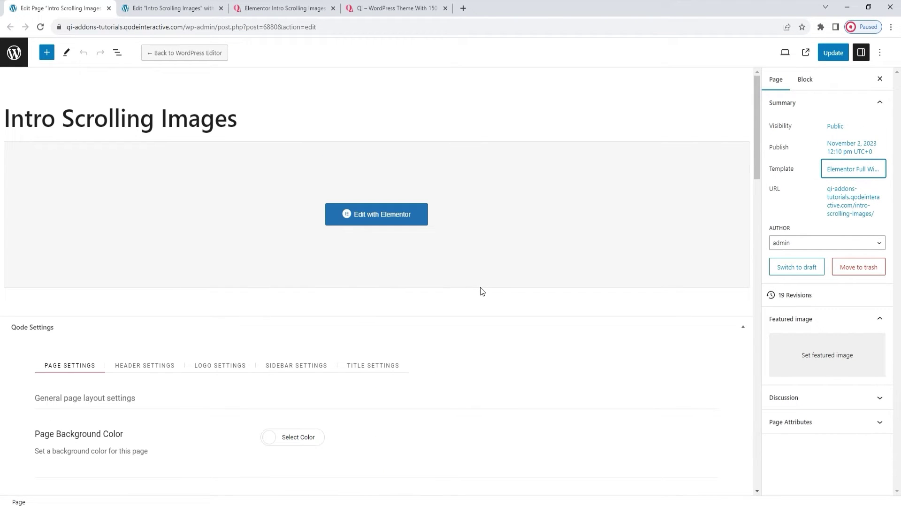
click(191, 5)
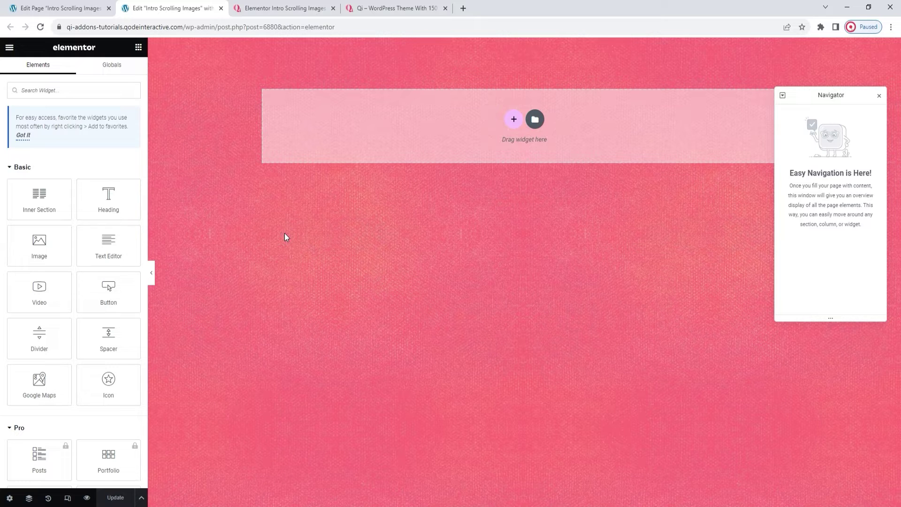
Search 'intr' and drop the Intro Scrolling Images widget into the empty section
click(73, 93)
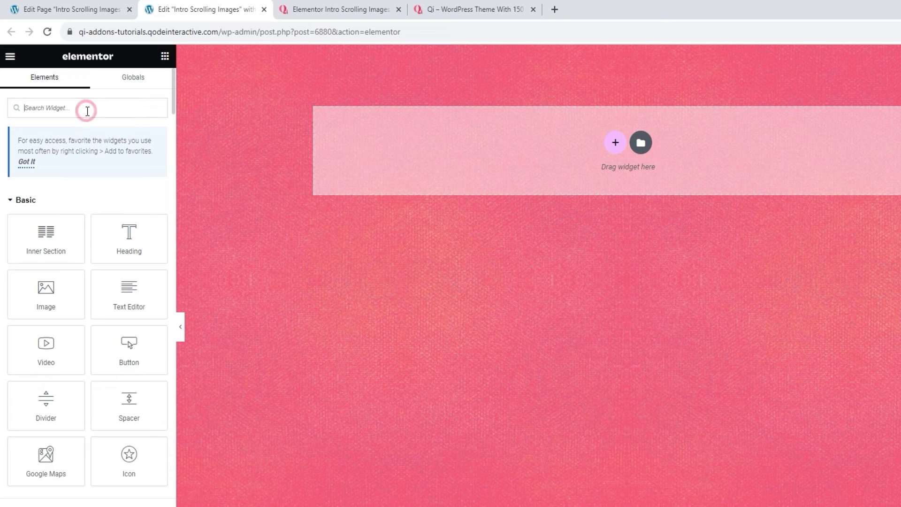
text(intr)
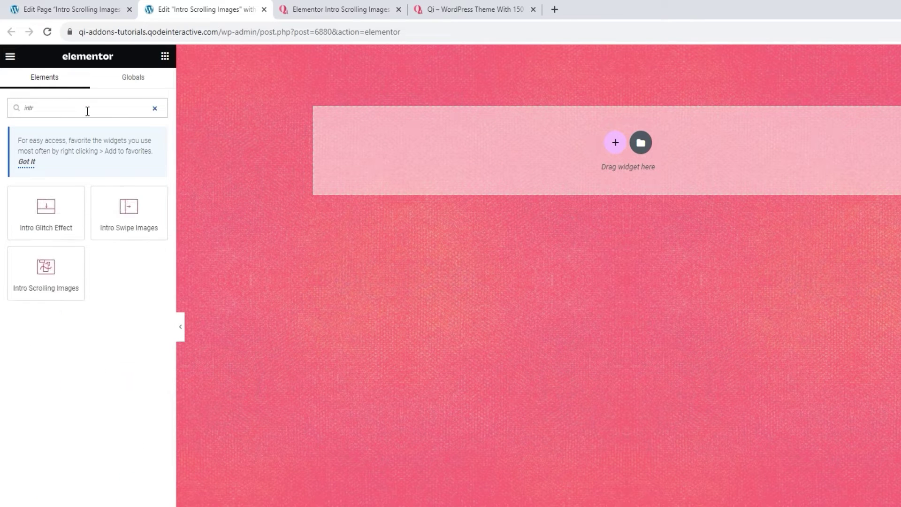
drag(56, 280, 459, 151)
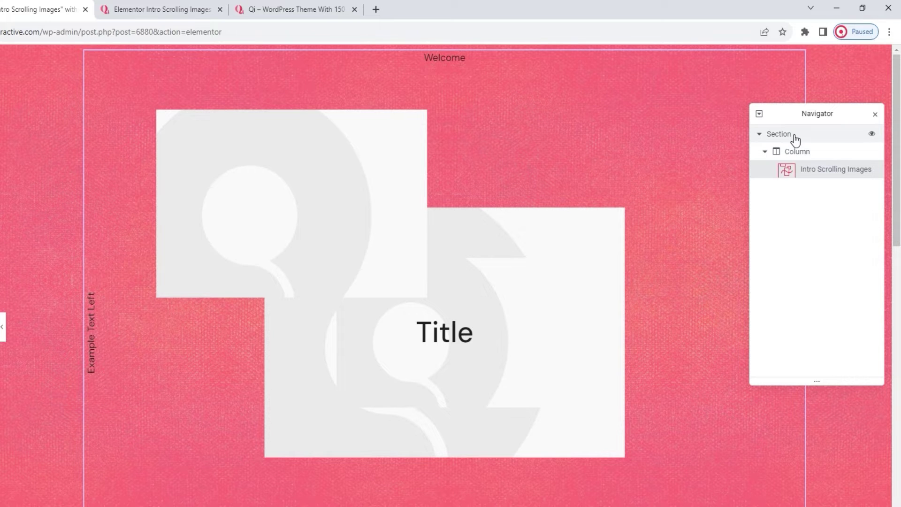
click(796, 139)
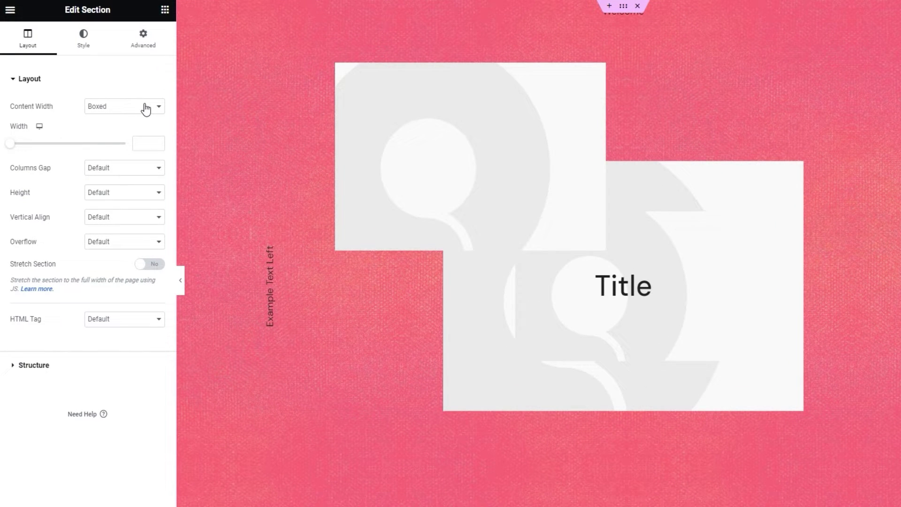
Make the section Full Width and set its margin and padding to 0
click(146, 109)
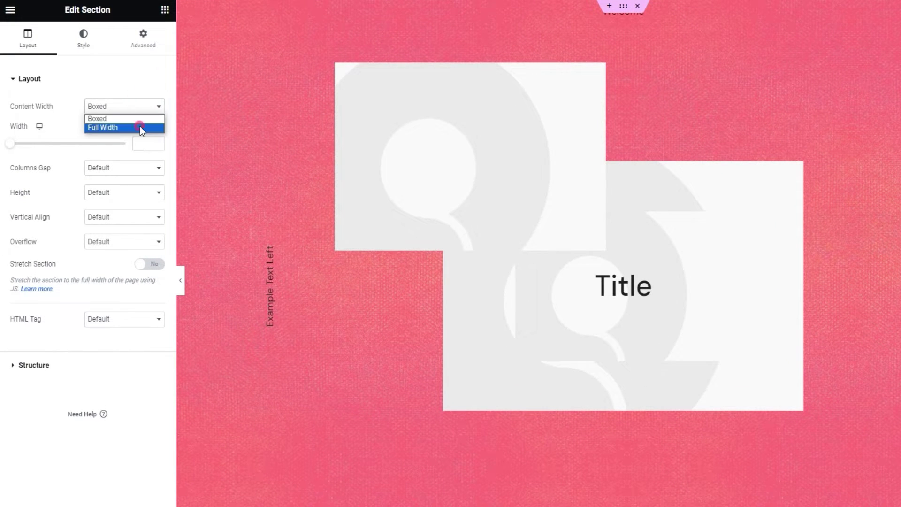
click(140, 125)
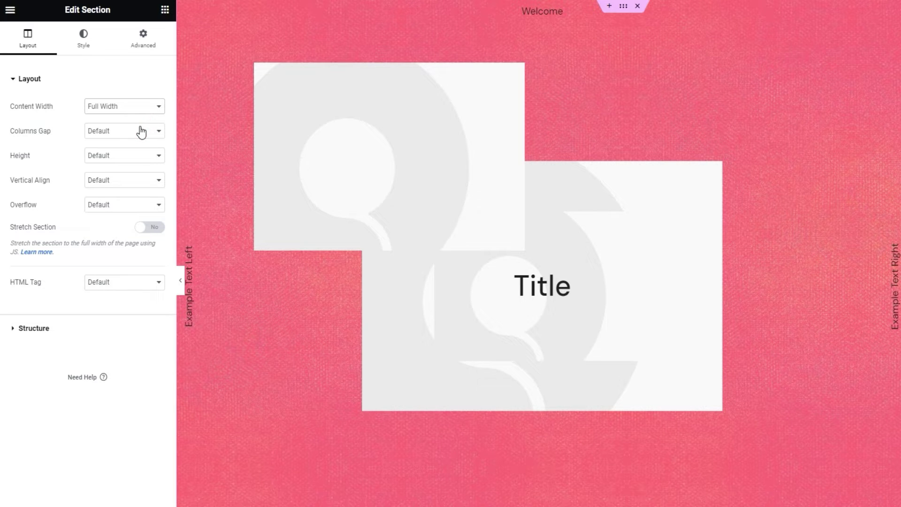
click(153, 33)
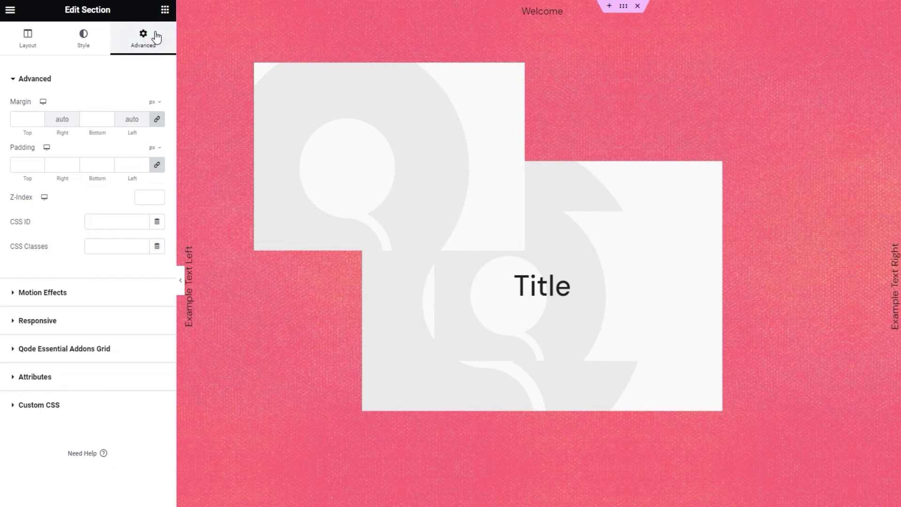
click(26, 119)
text(0)
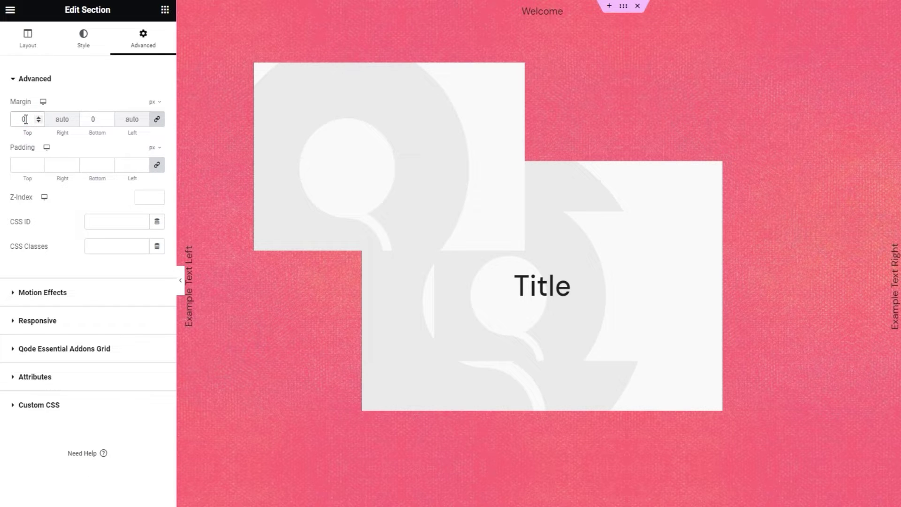
click(25, 165)
text(0)
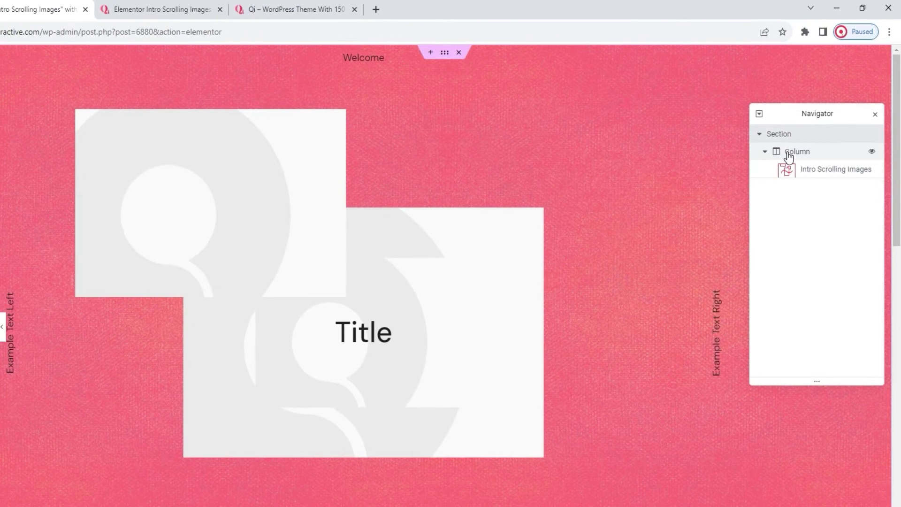
Set the column's margin and padding to 0 on all sides
click(806, 128)
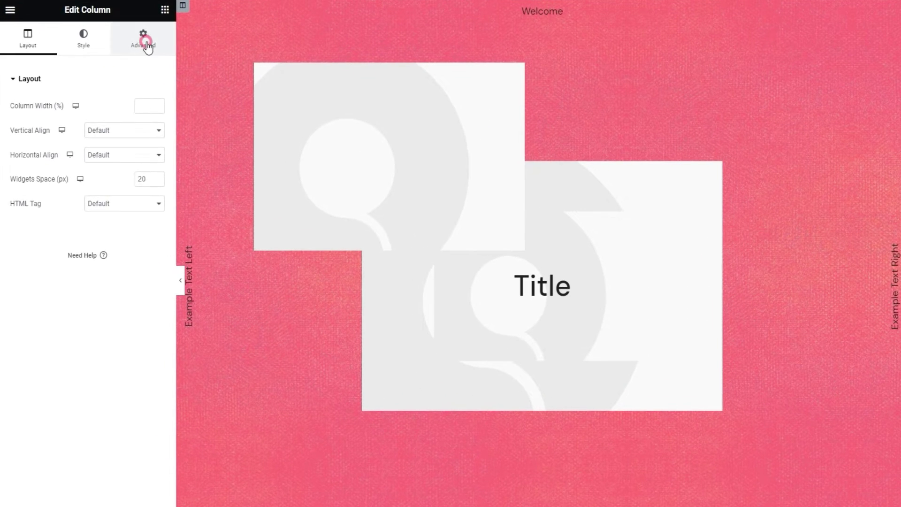
click(121, 69)
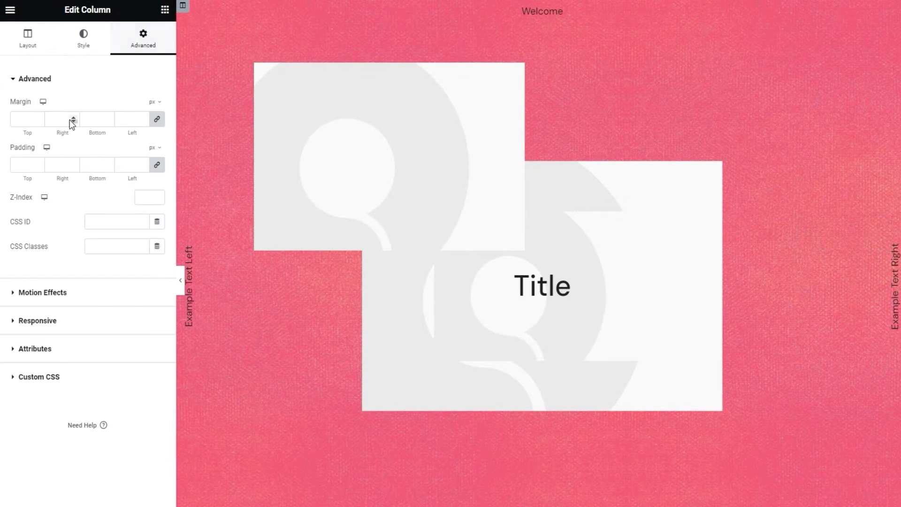
click(23, 138)
text(0)
click(24, 164)
text(0)
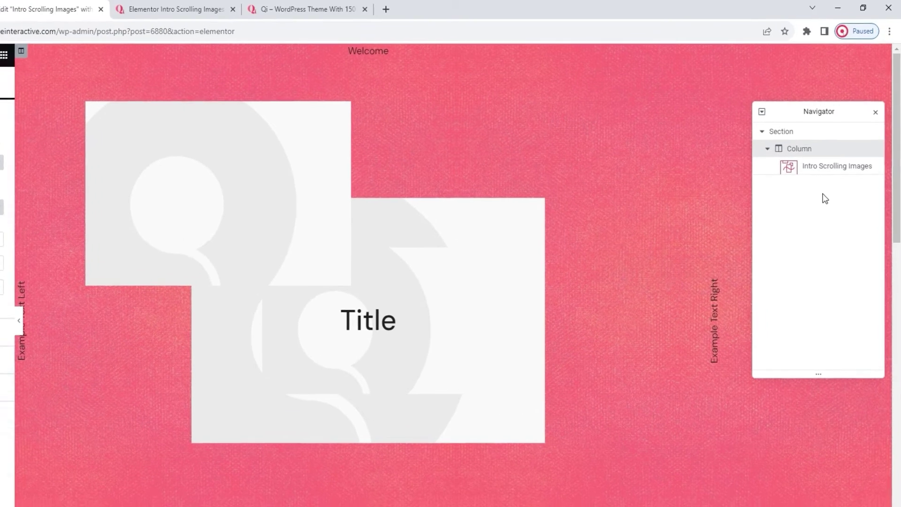
Select the Intro Scrolling Images widget and replace its overlay title with 'Hello'
click(824, 144)
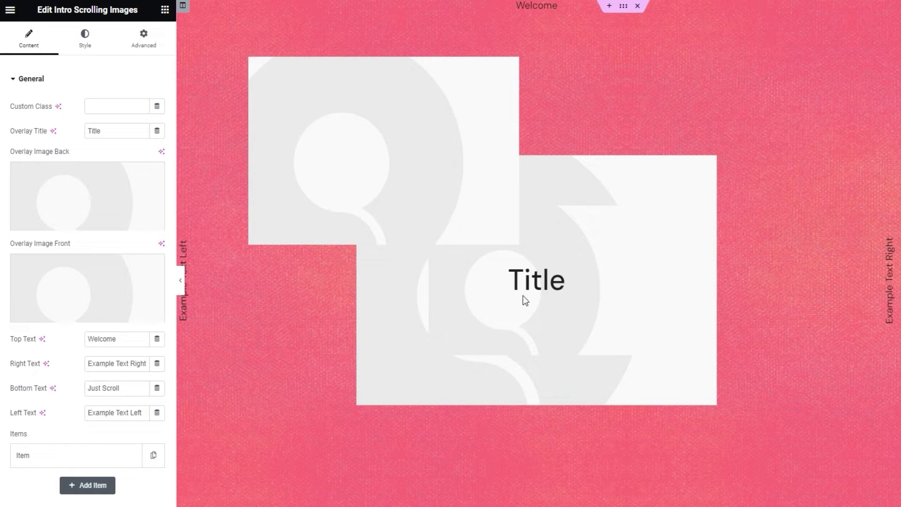
double_click(106, 130)
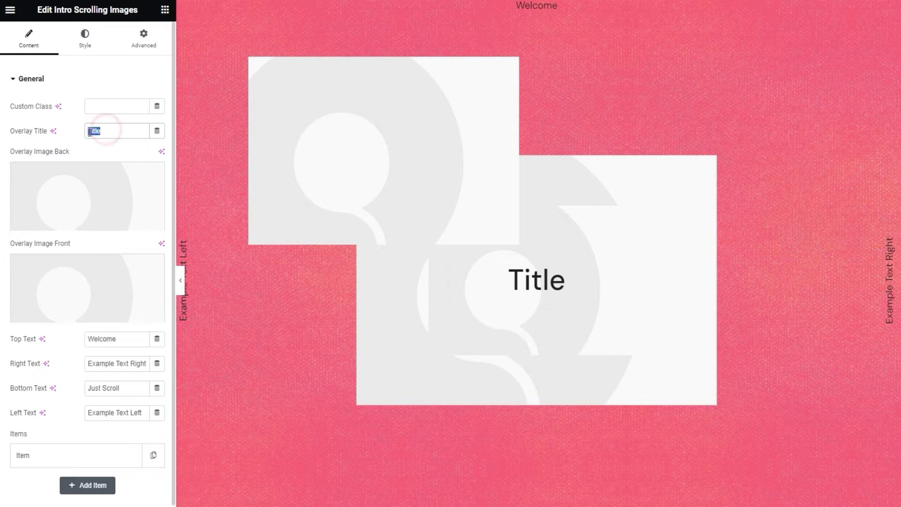
text(Hello)
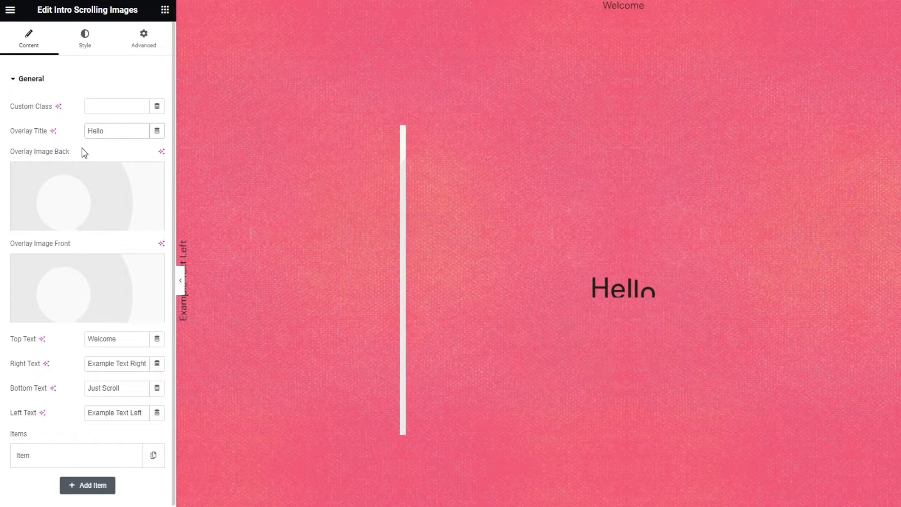
mouse_move(96, 191)
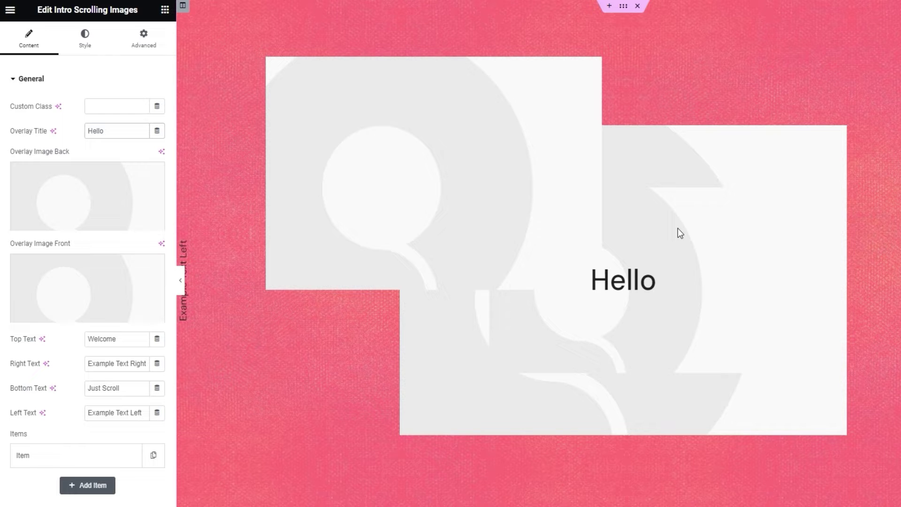
Use the black-and-white desert photo intro-img-1.jpeg as the back overlay image
click(49, 199)
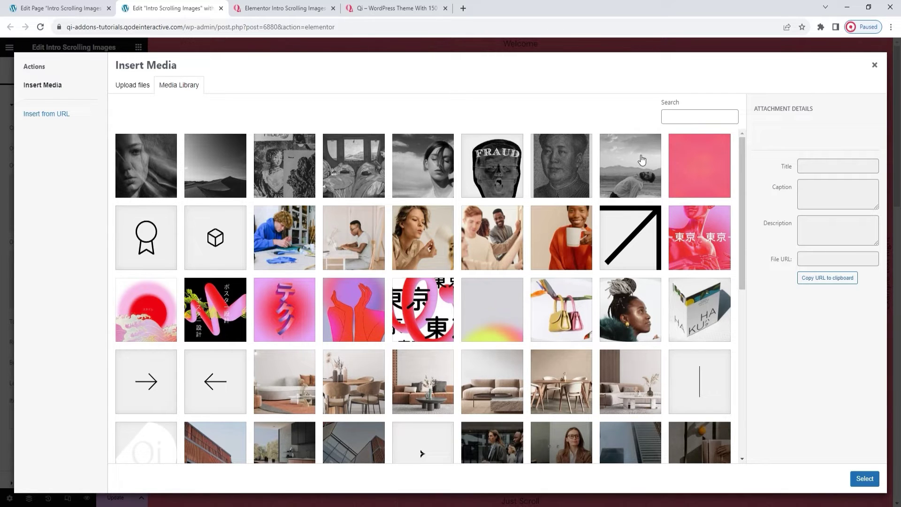
click(642, 160)
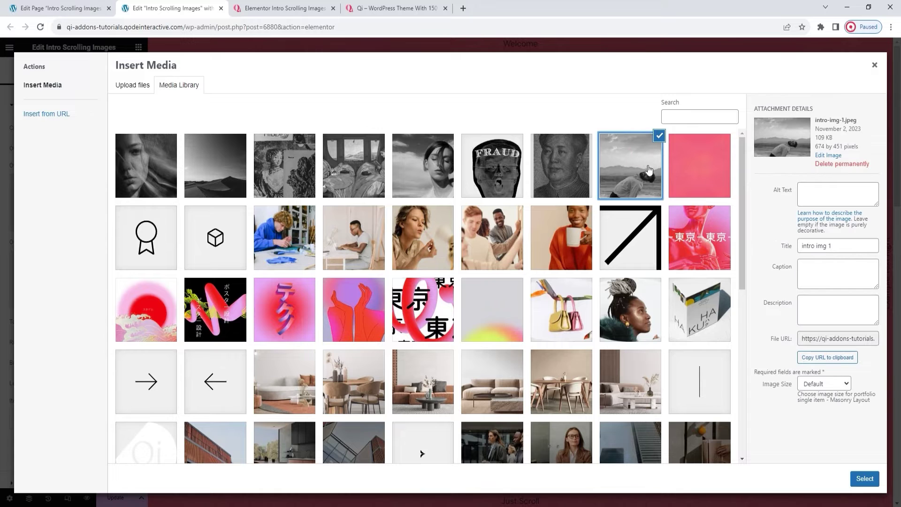
click(861, 478)
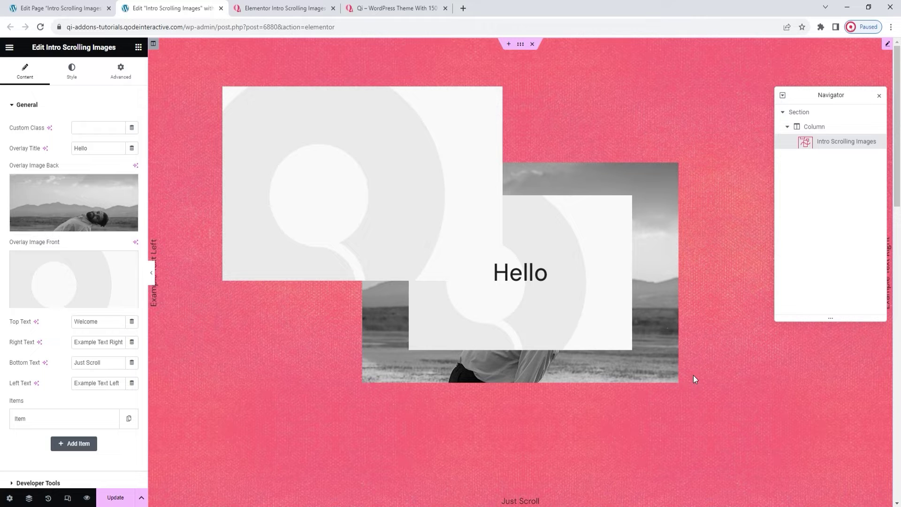
mouse_move(73, 289)
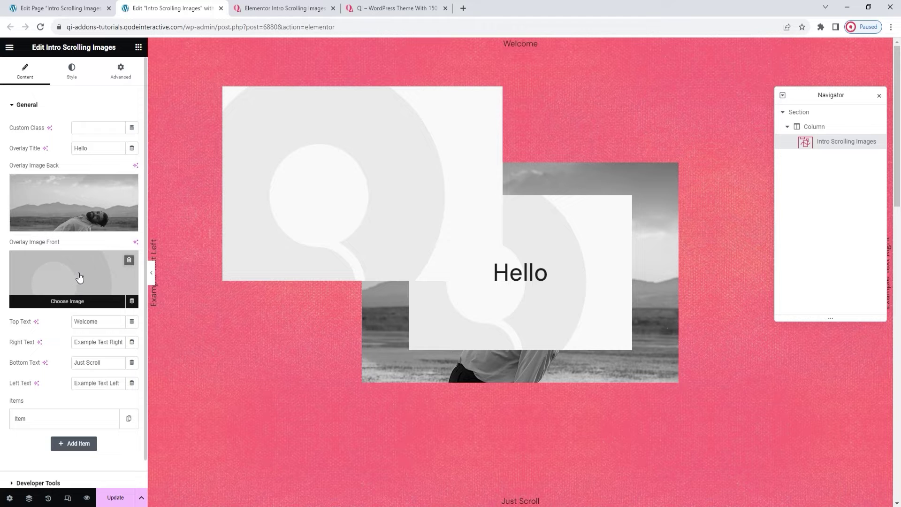
Use the engraved black-and-white portrait as the front overlay image
click(80, 278)
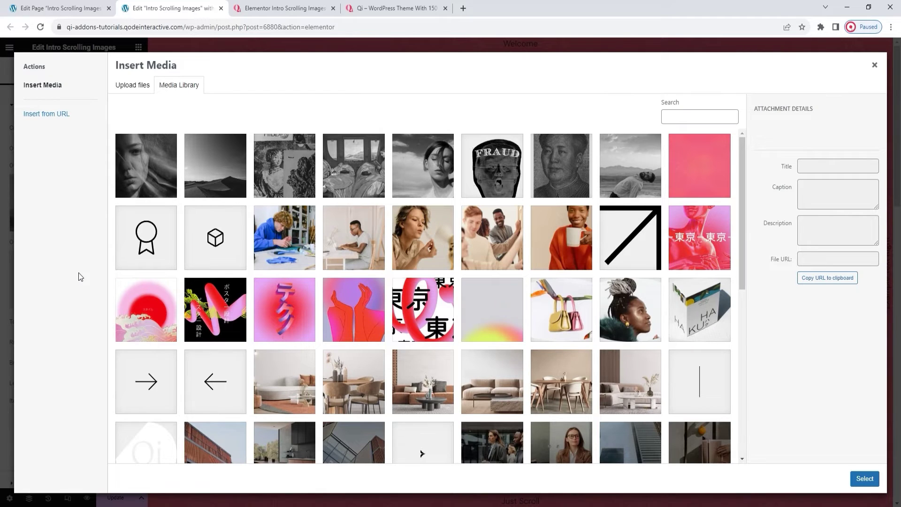
click(547, 176)
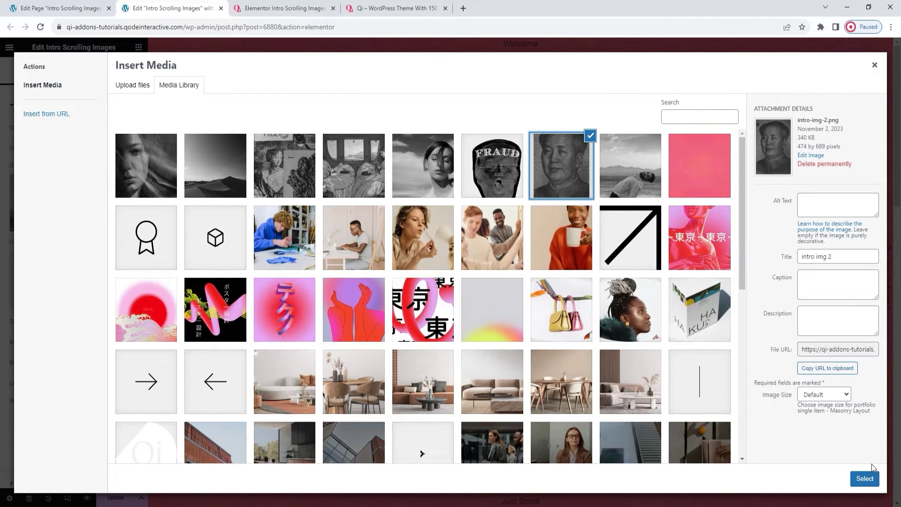
click(870, 477)
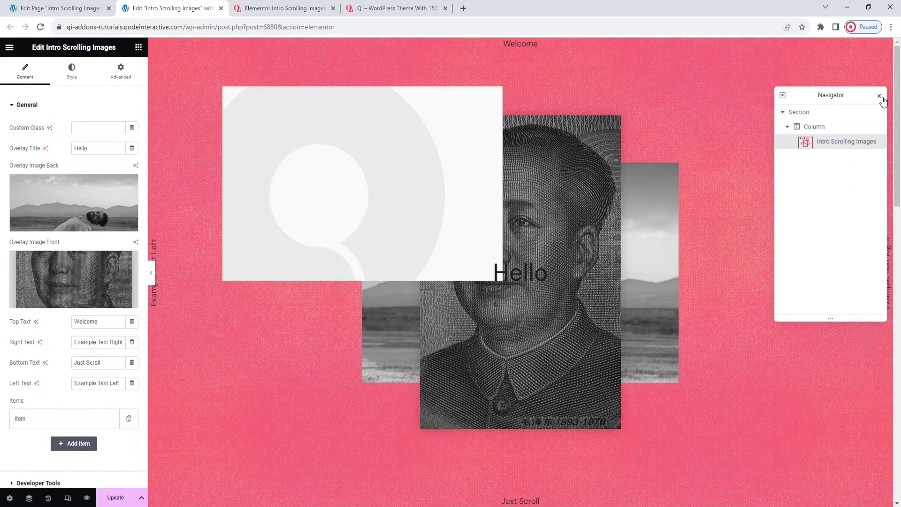
click(879, 97)
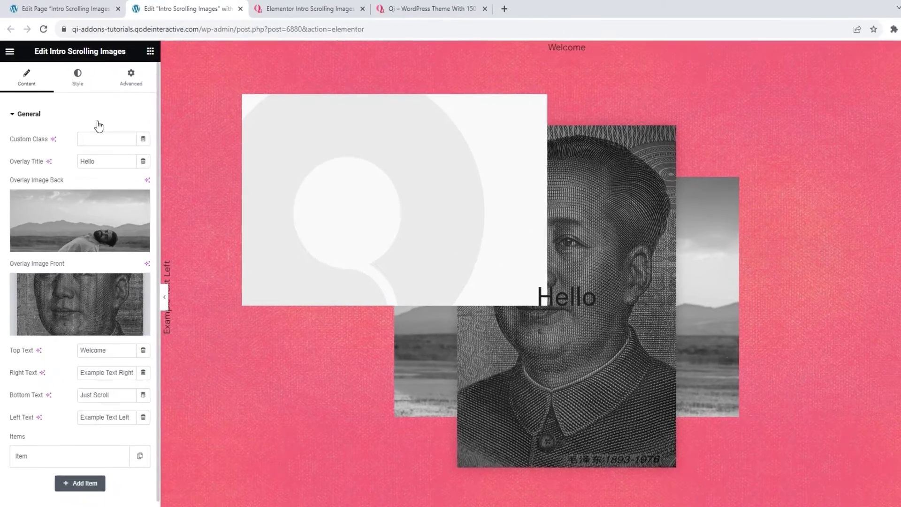
Set the widget's Additional Text Color to near-white #F5F5F5
click(73, 78)
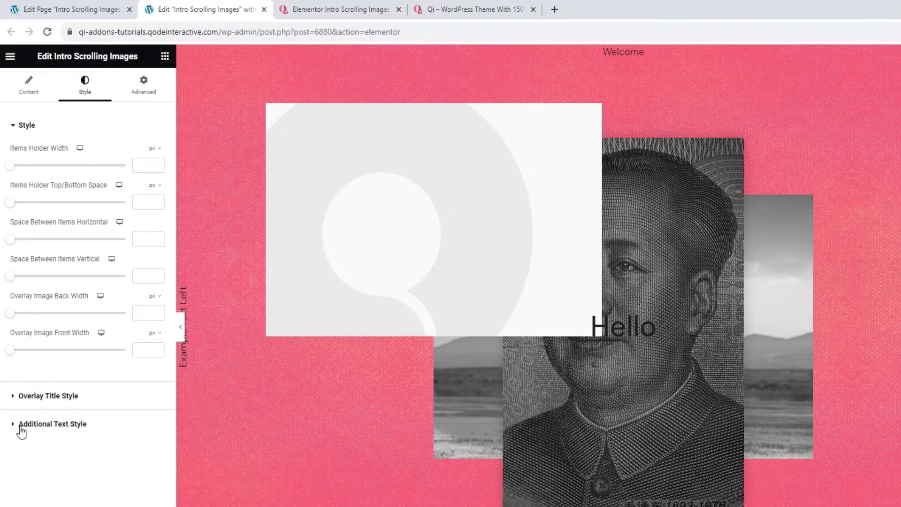
click(91, 425)
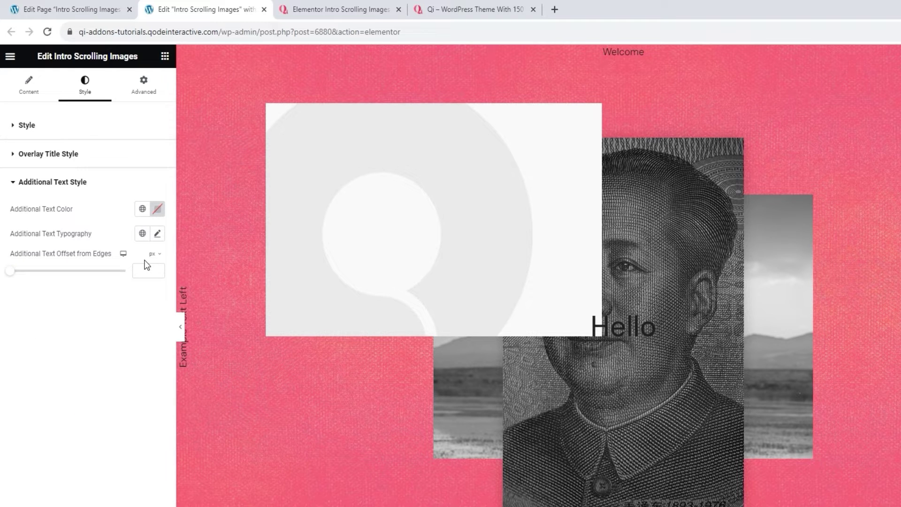
click(158, 209)
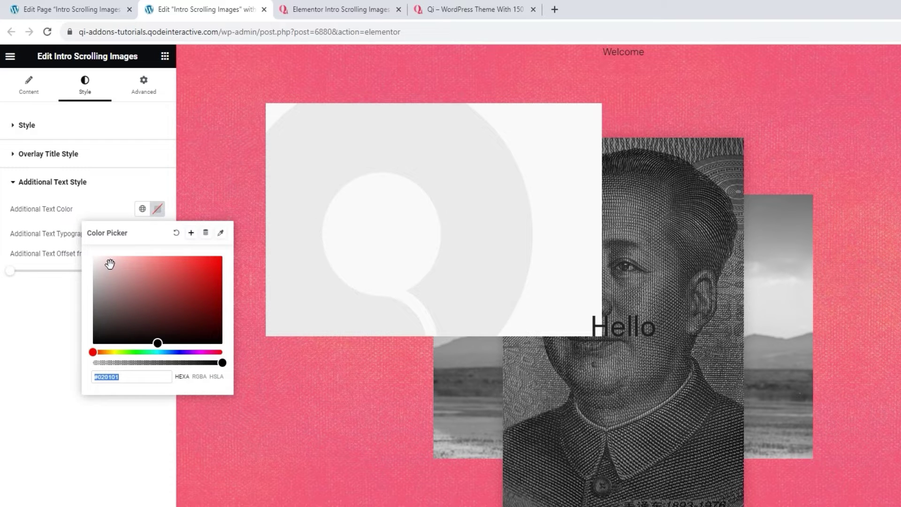
drag(107, 265, 92, 257)
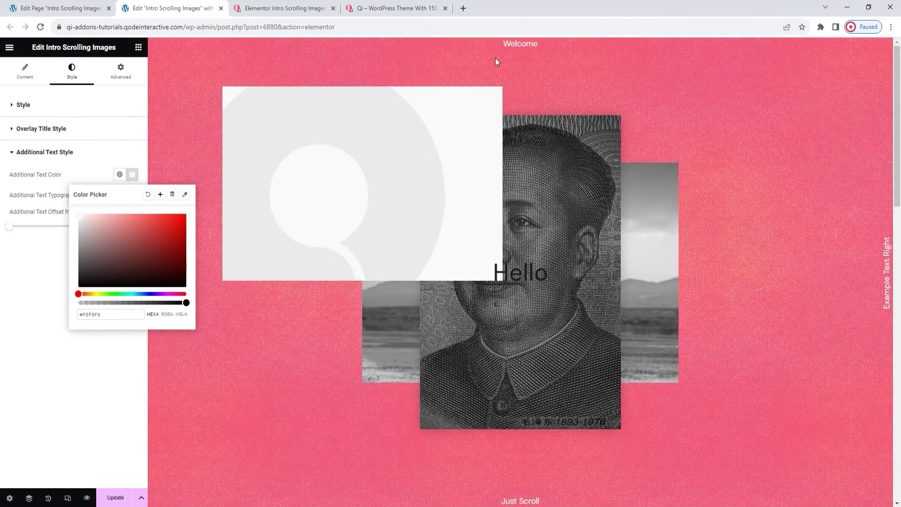
click(84, 175)
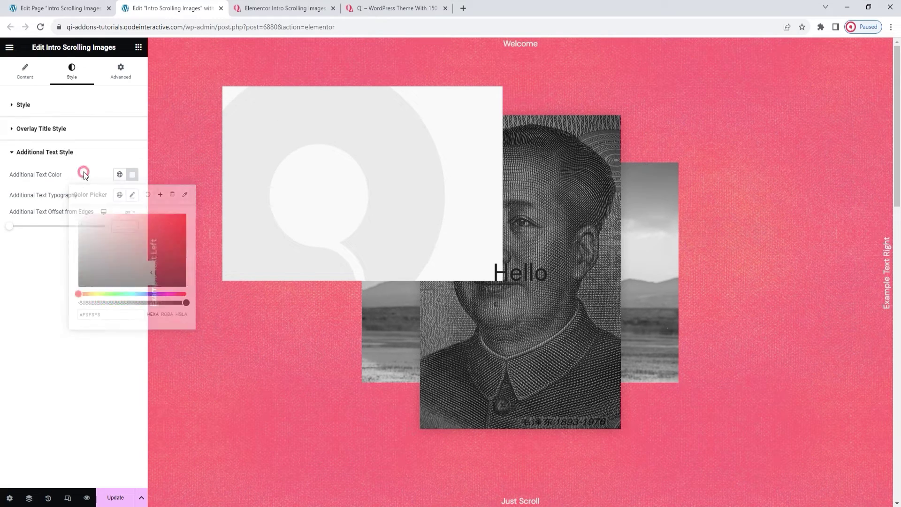
click(132, 195)
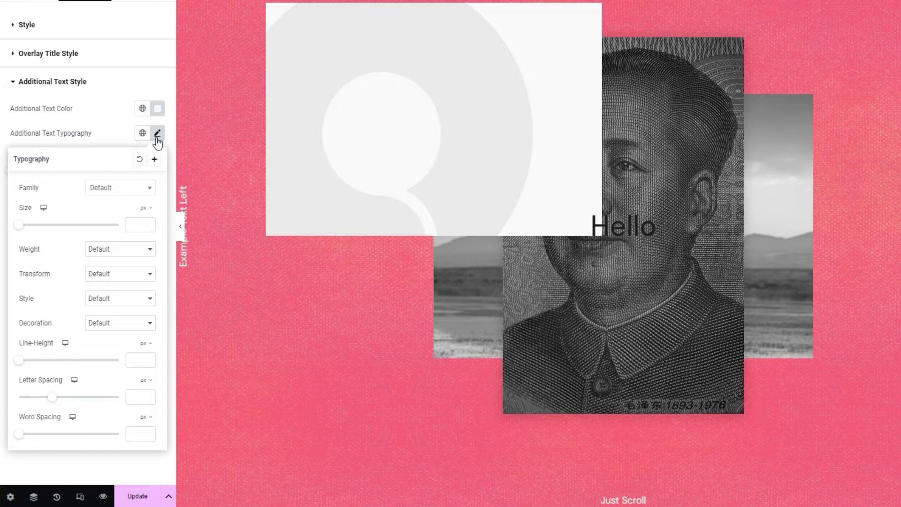
Set edge text typography to 30px, 600 Semi Bold, uppercase, italic and line-through
click(126, 183)
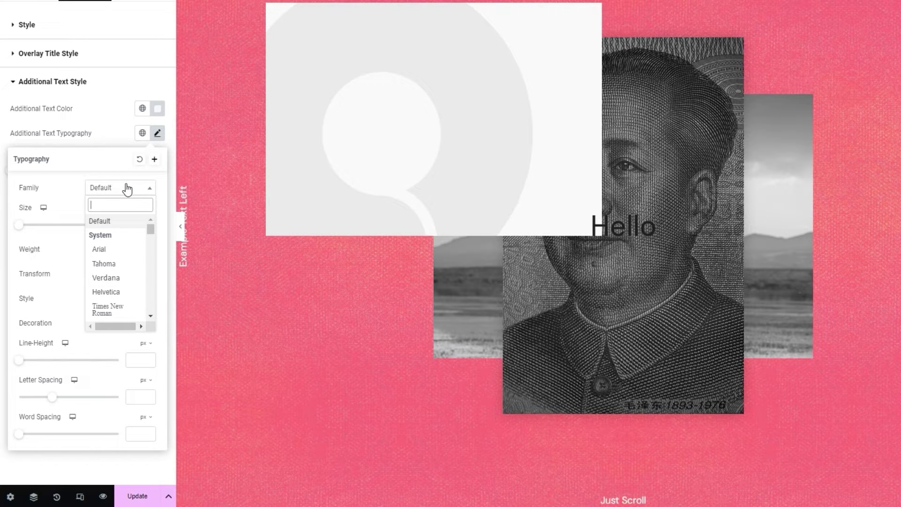
click(126, 185)
click(133, 224)
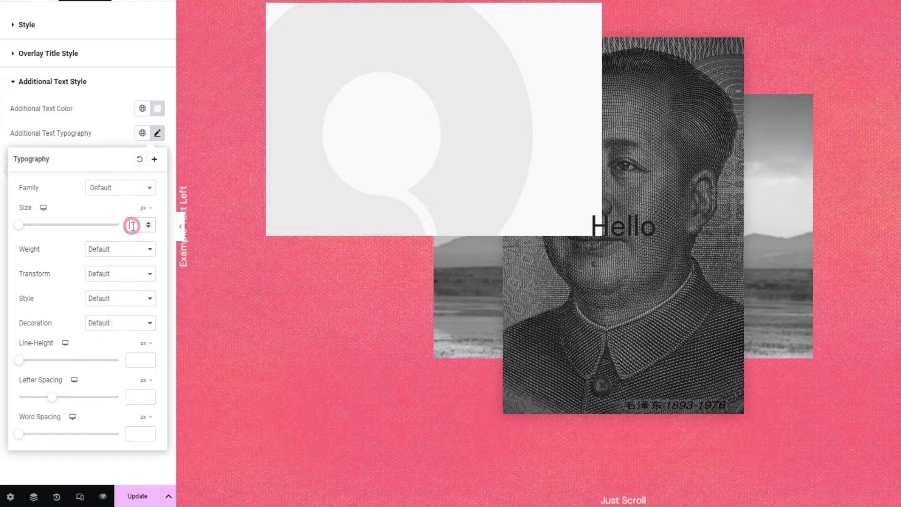
text(30)
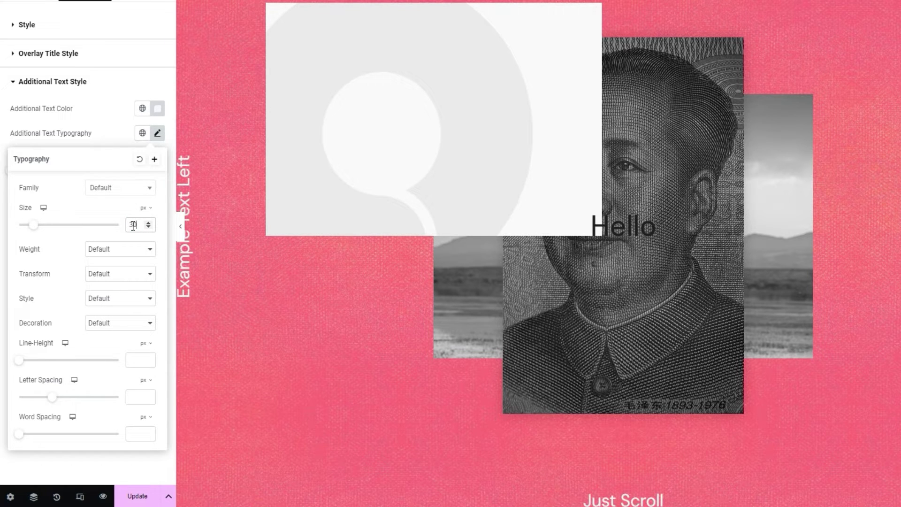
click(121, 252)
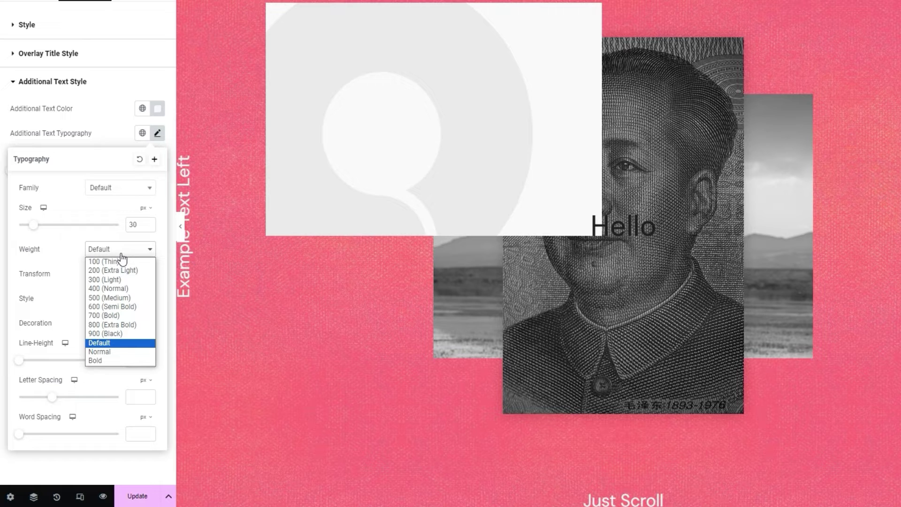
click(118, 307)
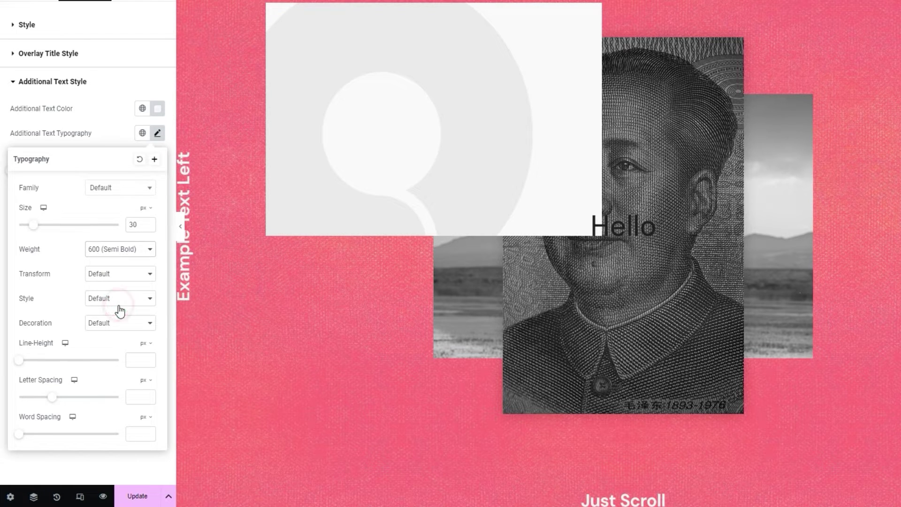
click(127, 282)
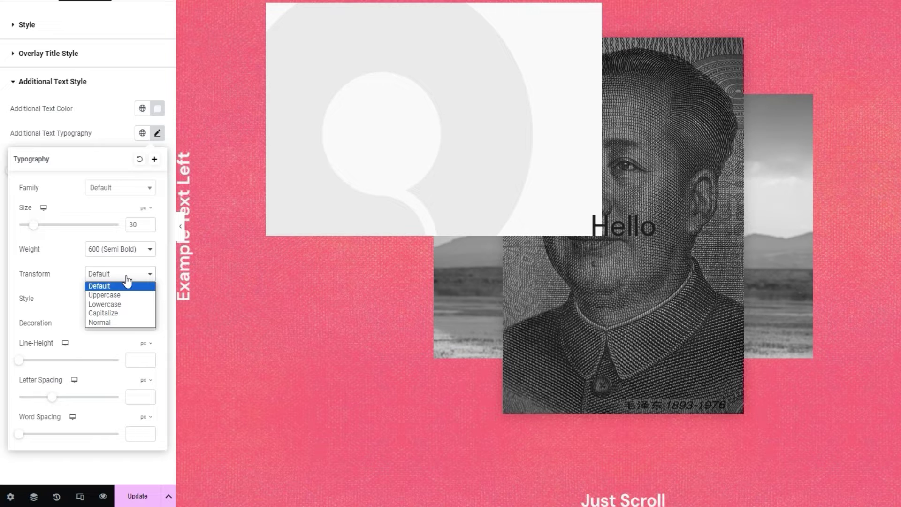
click(123, 295)
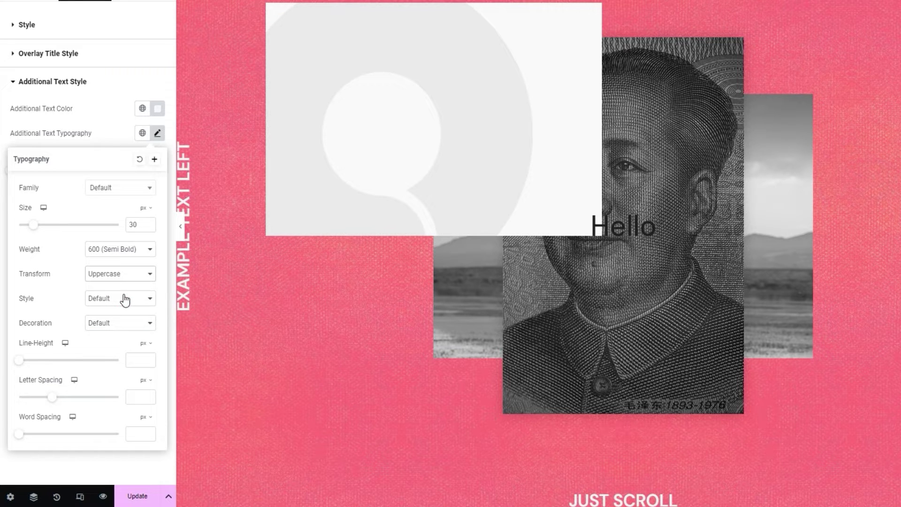
click(125, 299)
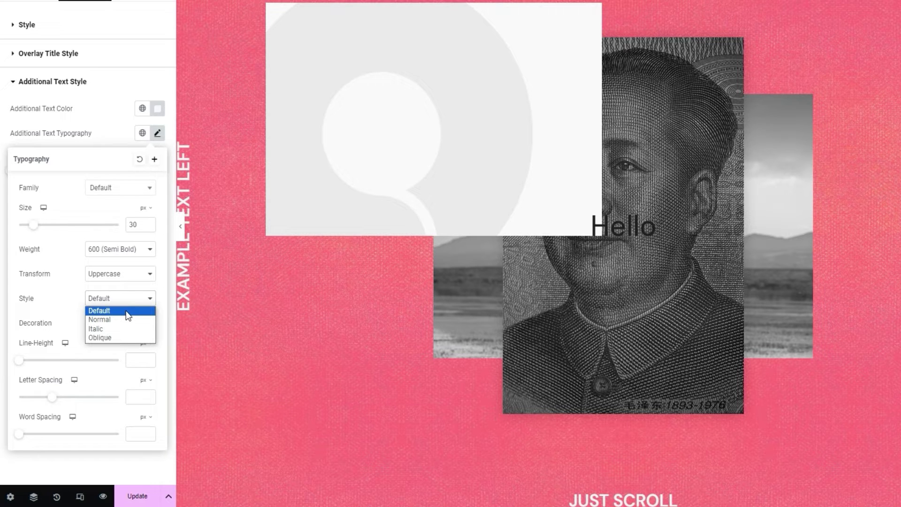
click(118, 329)
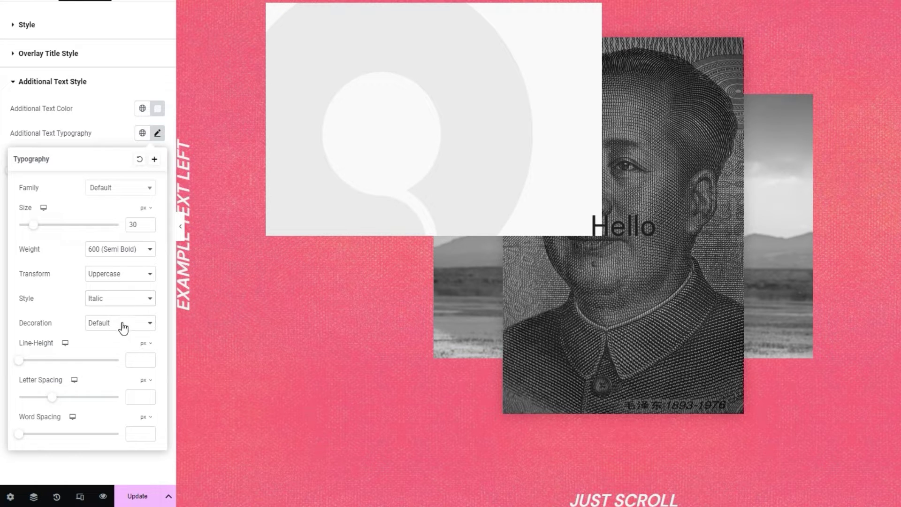
click(123, 326)
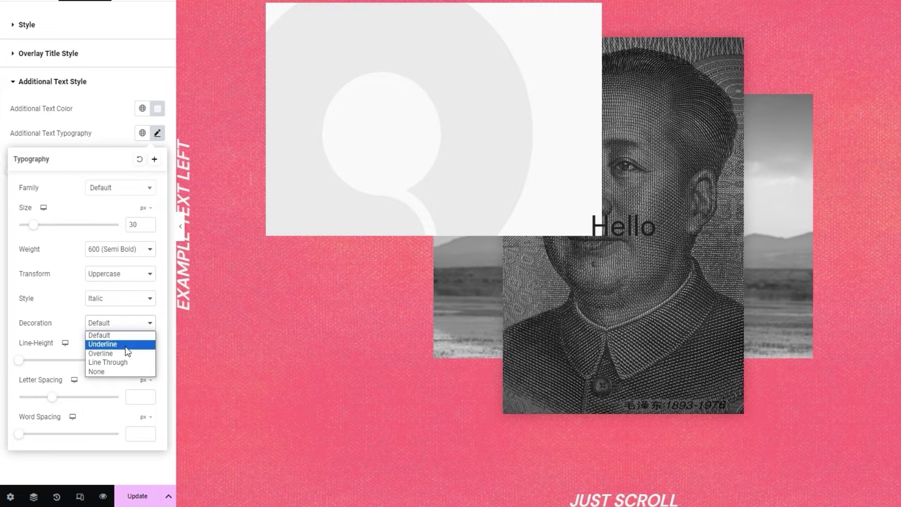
click(126, 363)
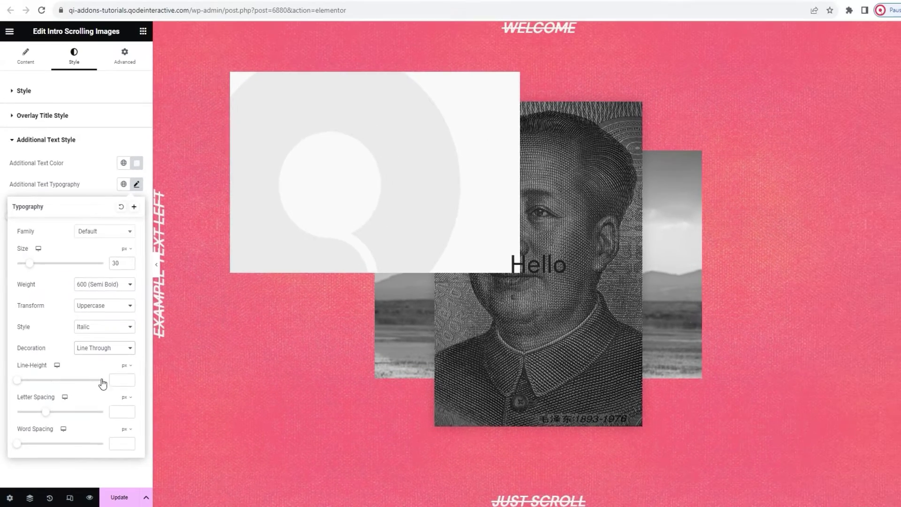
click(128, 142)
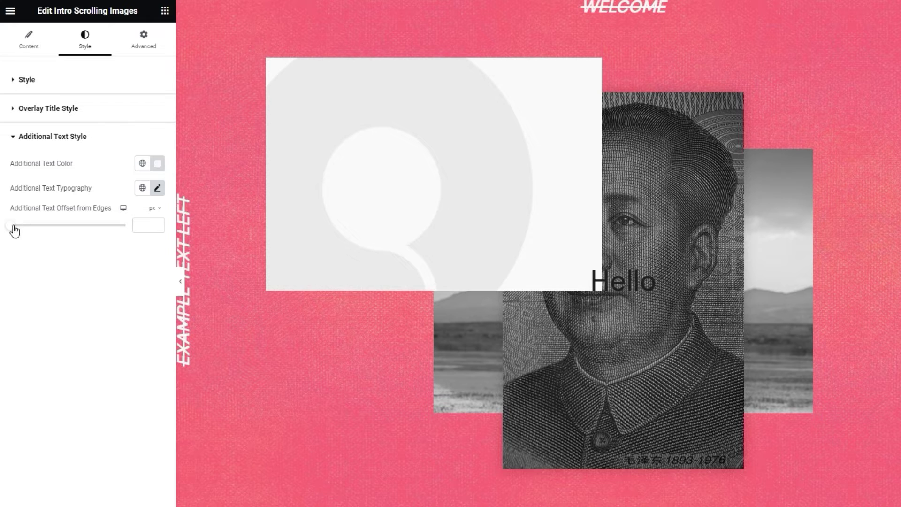
Set the Additional Text Offset from Edges to 49px
drag(13, 226, 69, 225)
key(ctrl+z)
drag(13, 227, 70, 227)
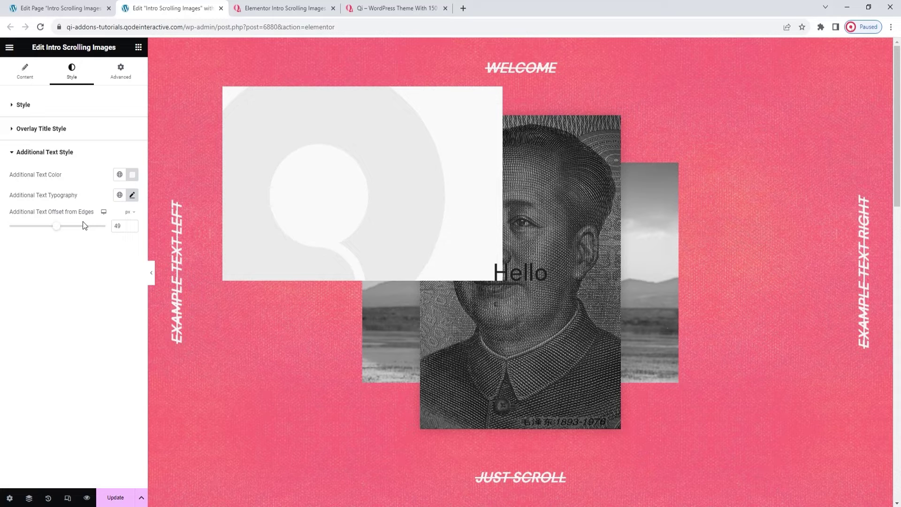
Delete Welcome, Example Text Right, Just Scroll and Example Text Left from the Top, Right, Bottom and Left Text fields
click(35, 83)
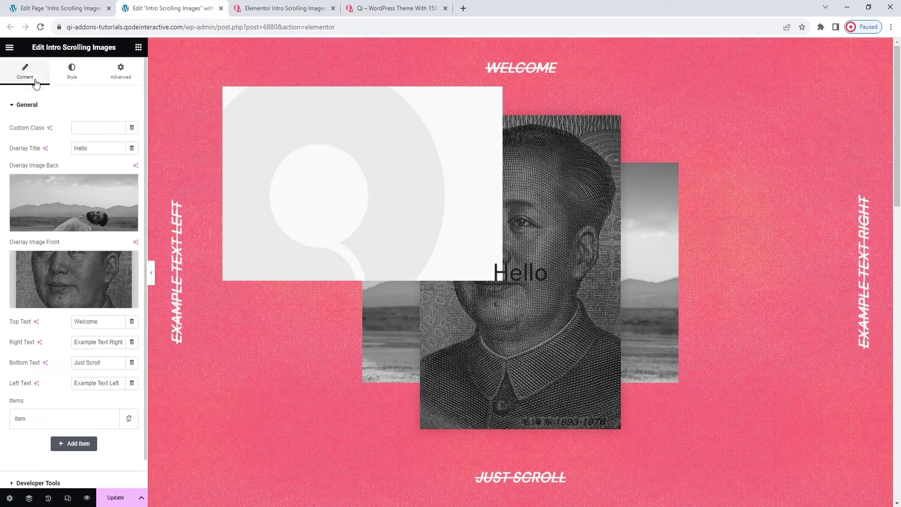
double_click(85, 321)
key(BackSpace)
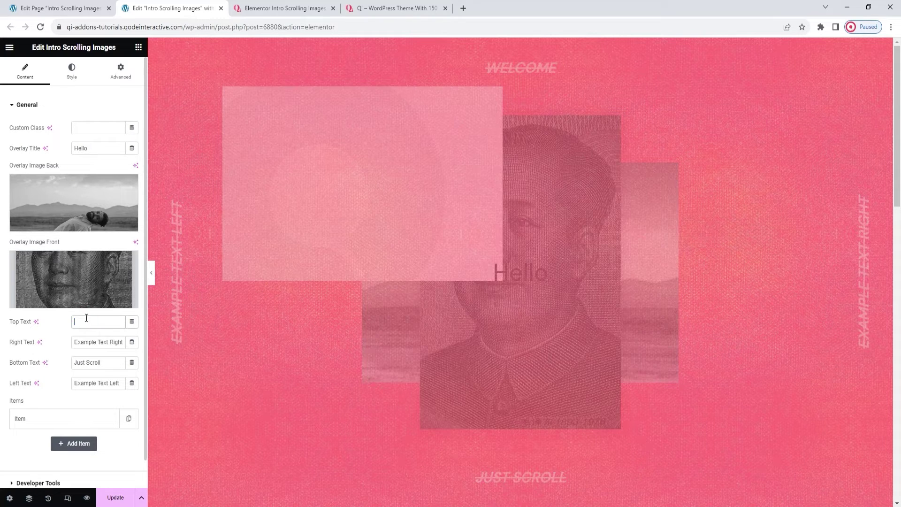
triple_click(85, 343)
key(BackSpace)
triple_click(90, 362)
key(BackSpace)
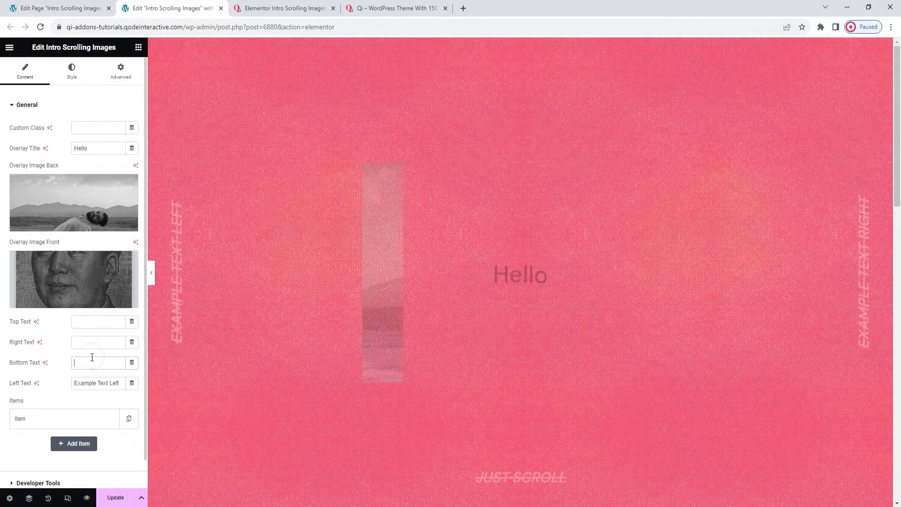
triple_click(94, 381)
key(BackSpace)
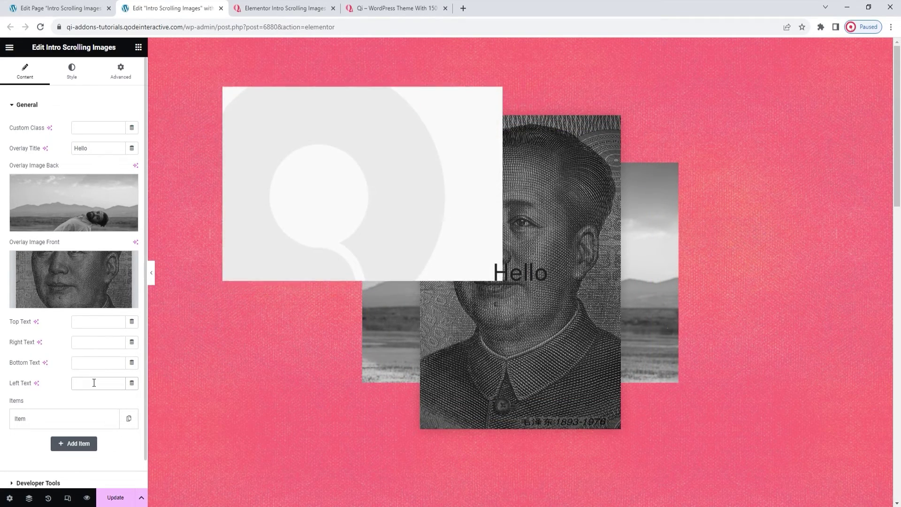
click(51, 384)
scroll(51, 385, down, 1)
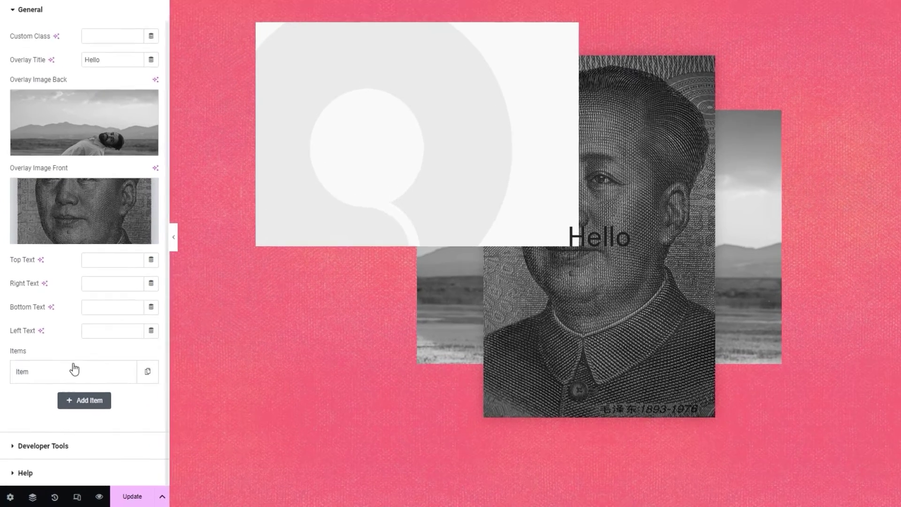
Expand the first scrolling item and open the media library for its Item Image
click(73, 369)
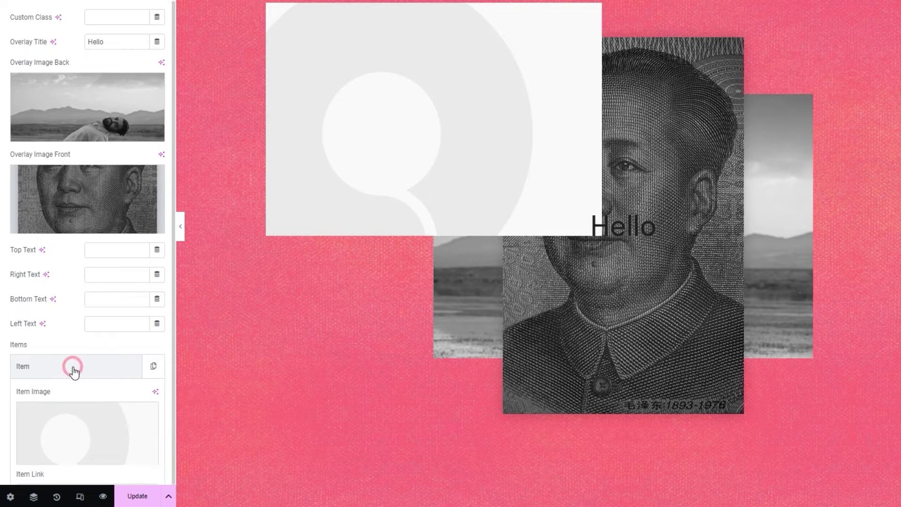
scroll(73, 371, down, 3)
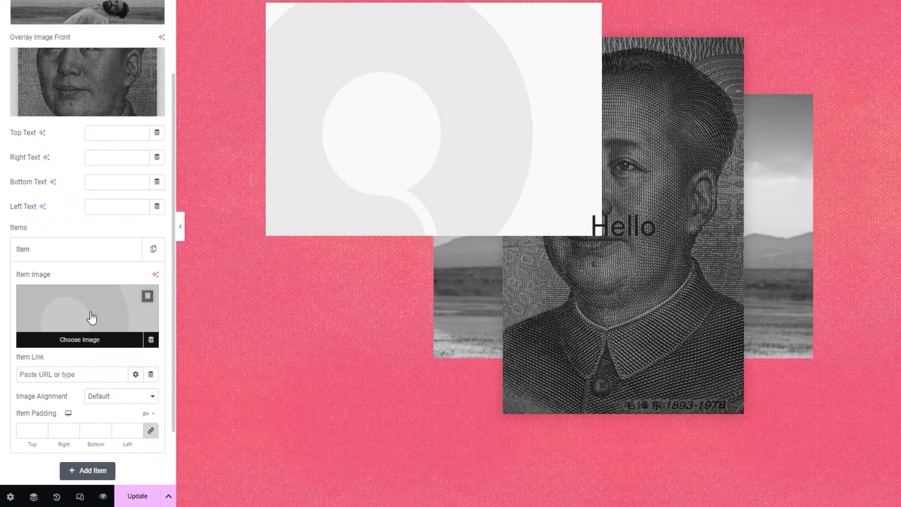
click(92, 319)
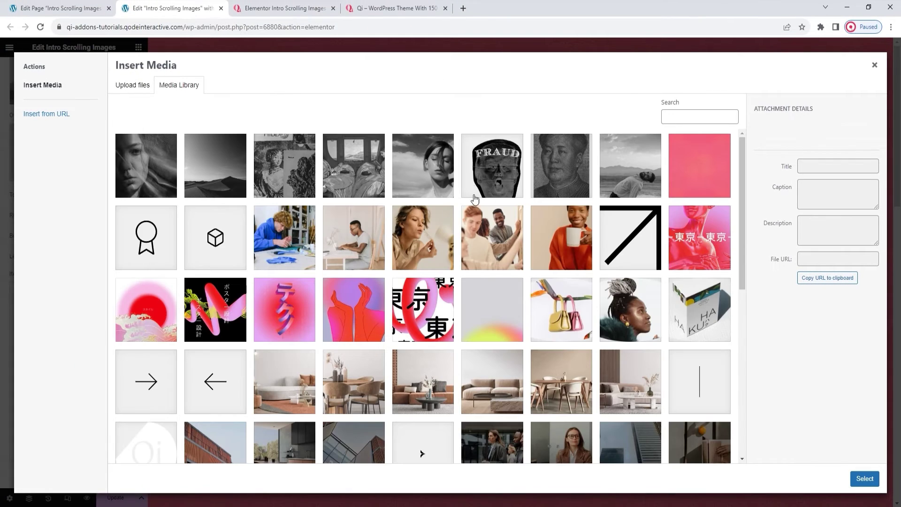
Choose intro-img-3.png, the FRAUD sticker, as the first item's image
click(506, 185)
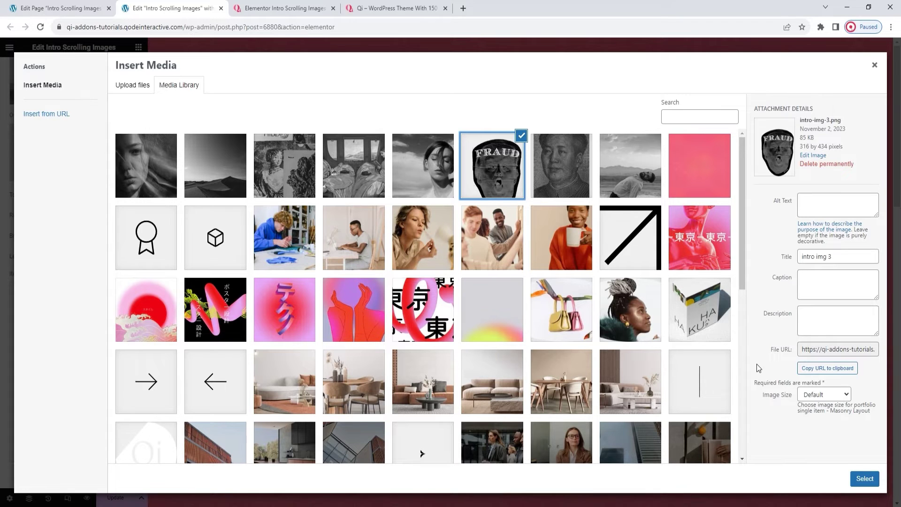
click(865, 478)
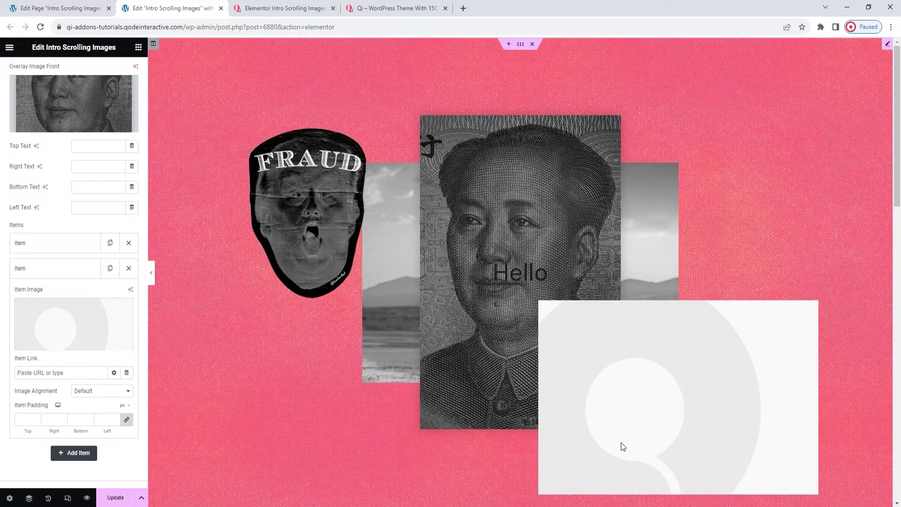
Set intro-img-4.png, the black-and-white woman photo, as the second item's image
click(89, 326)
click(415, 178)
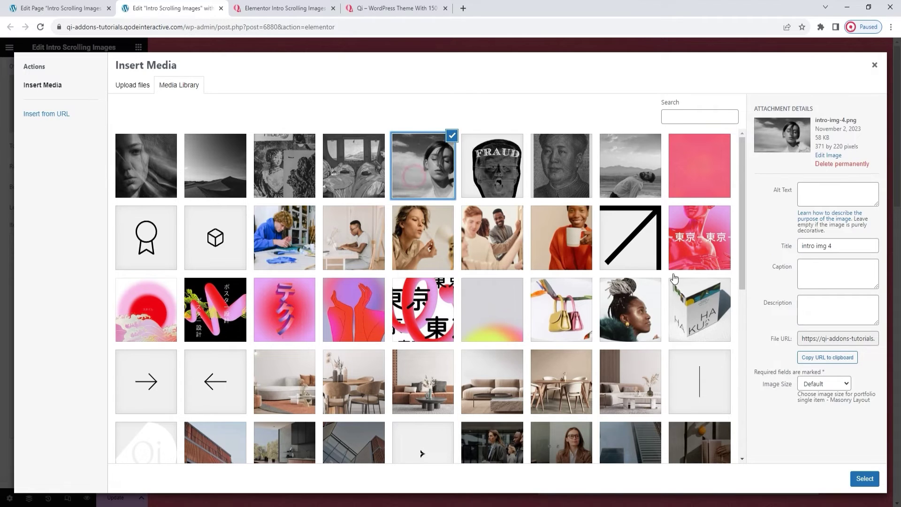
click(866, 477)
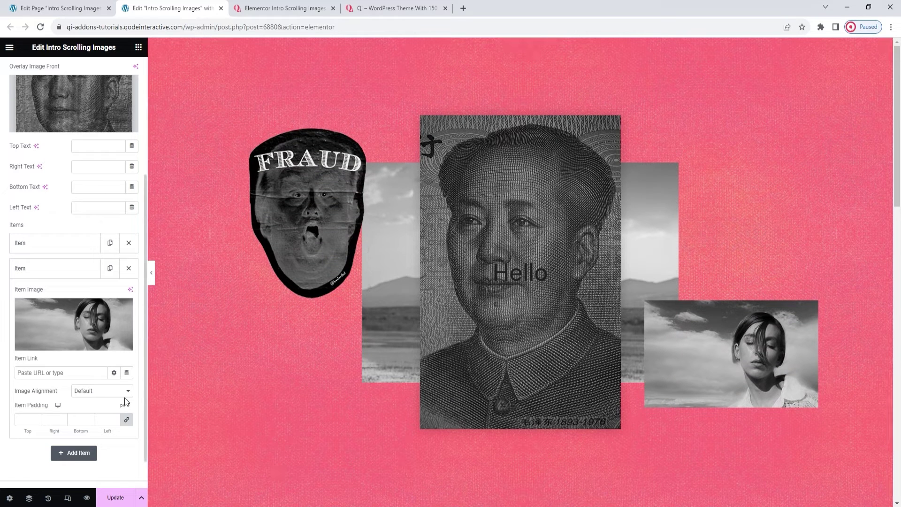
click(114, 392)
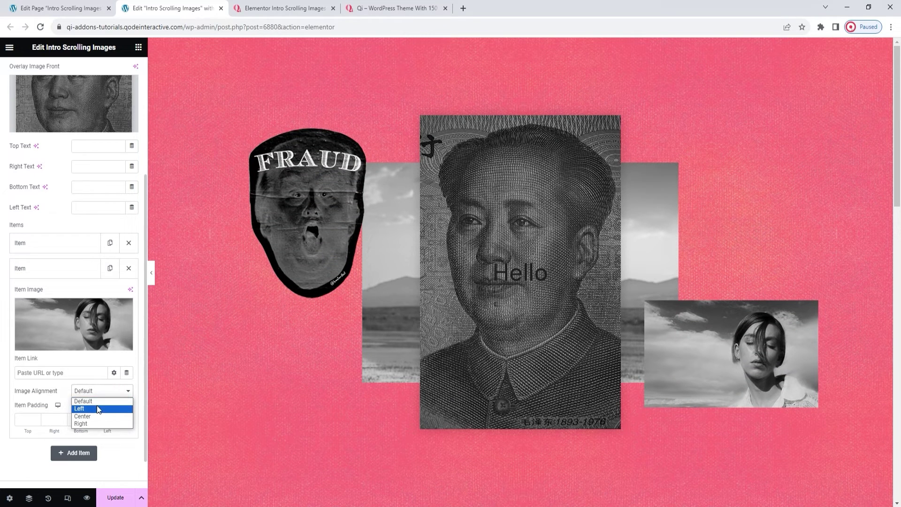
Try Left, Center and Right item image alignment, then set it back to Default
click(97, 407)
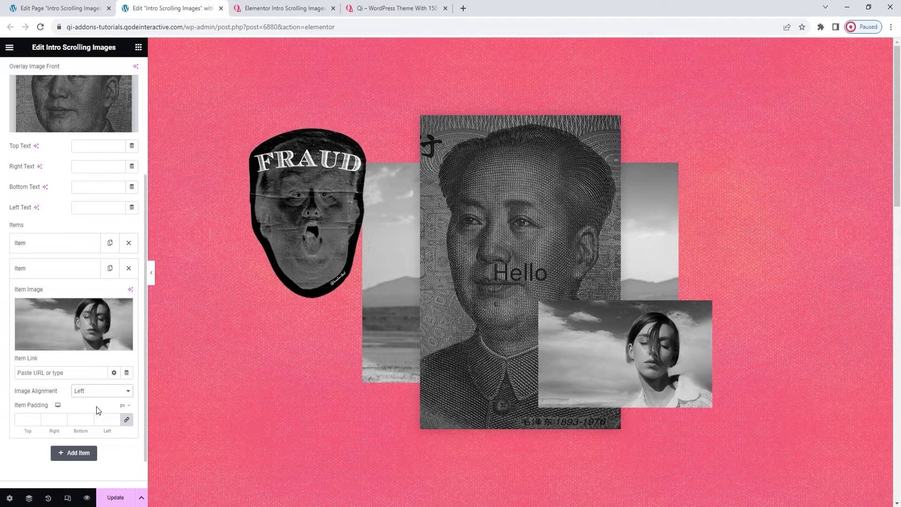
click(100, 393)
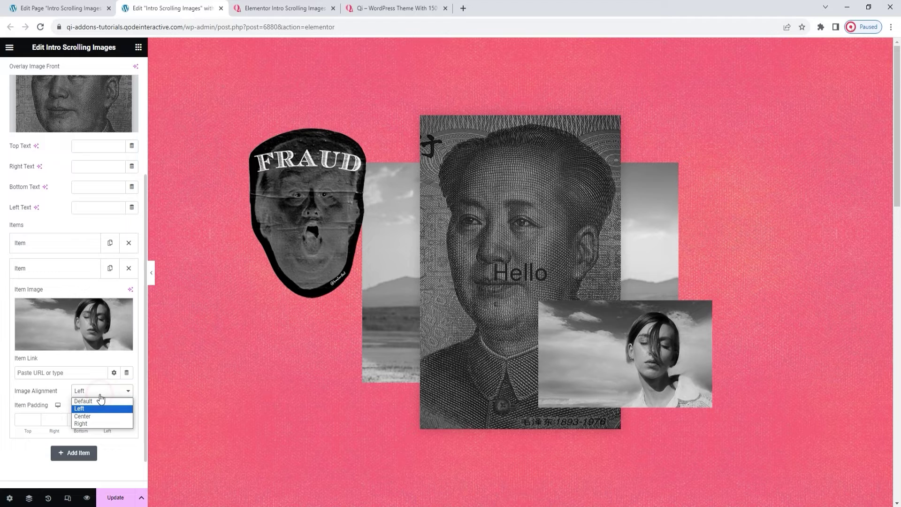
click(100, 412)
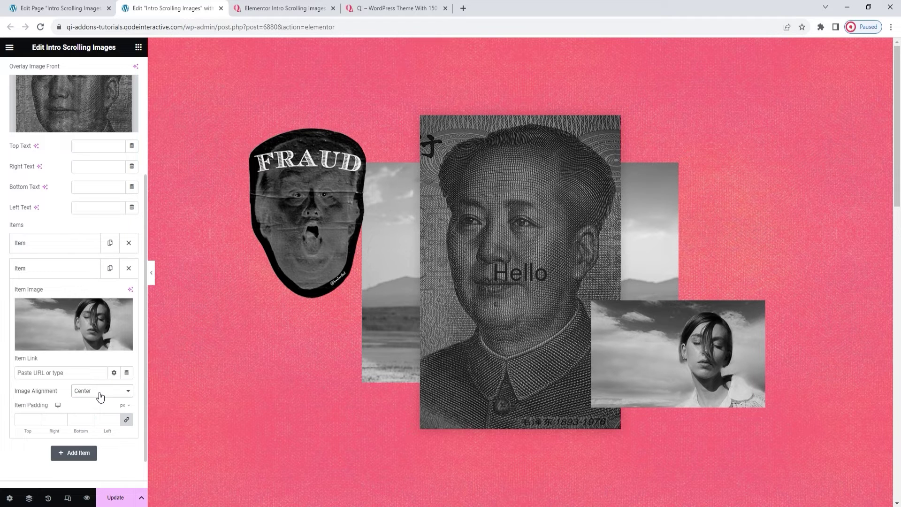
click(100, 396)
click(94, 422)
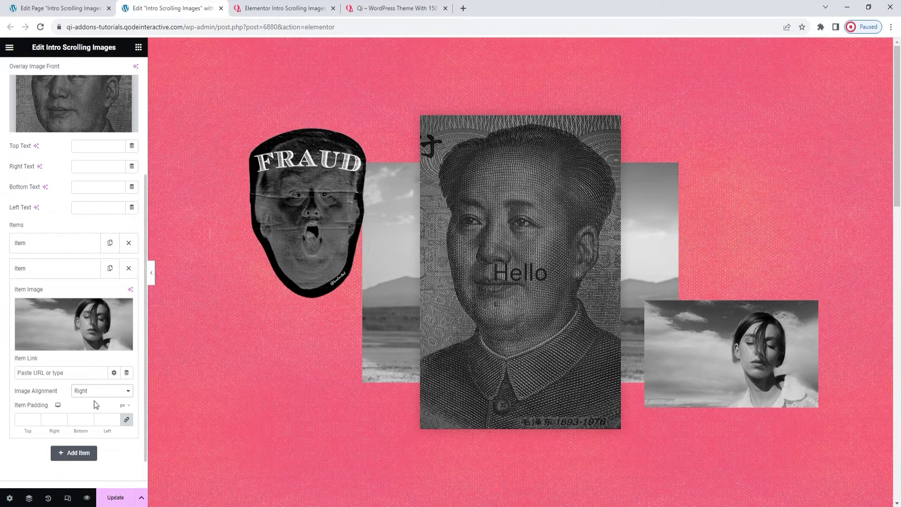
click(95, 396)
click(98, 403)
Unlink the item padding sides and set the right padding to 40 px
click(125, 422)
click(49, 421)
text(40)
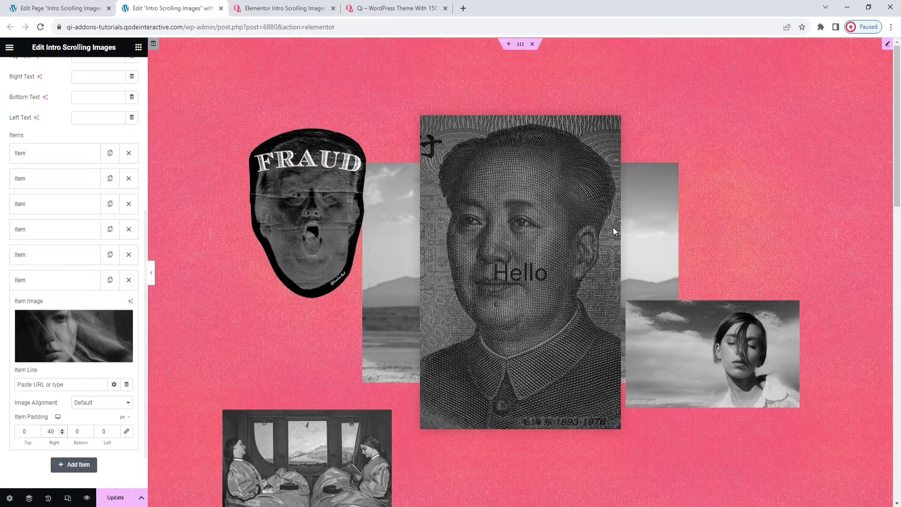
scroll(613, 227, down, 5)
scroll(613, 227, down, 10)
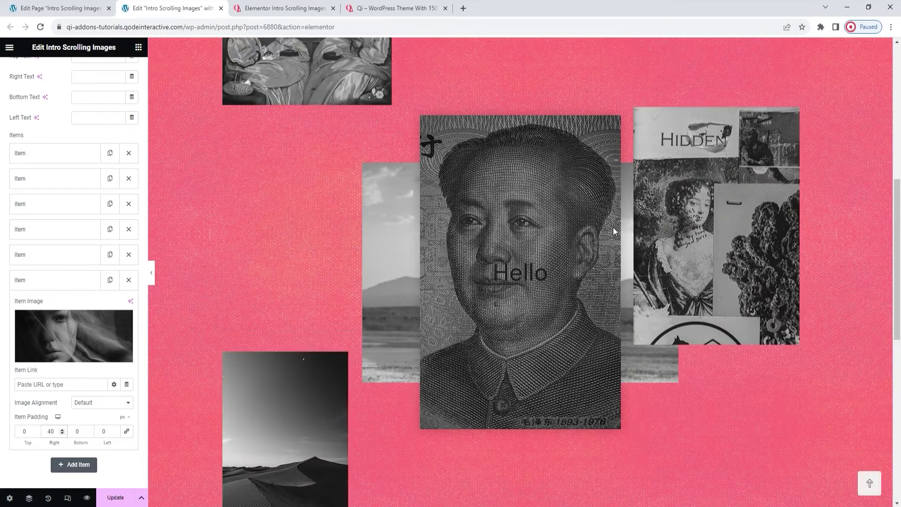
scroll(613, 227, down, 5)
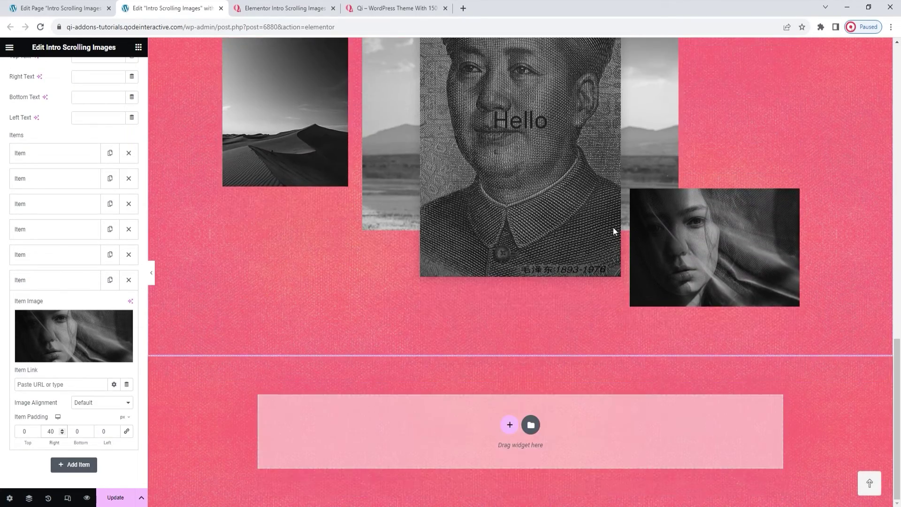
scroll(613, 228, up, 4)
scroll(614, 227, up, 10)
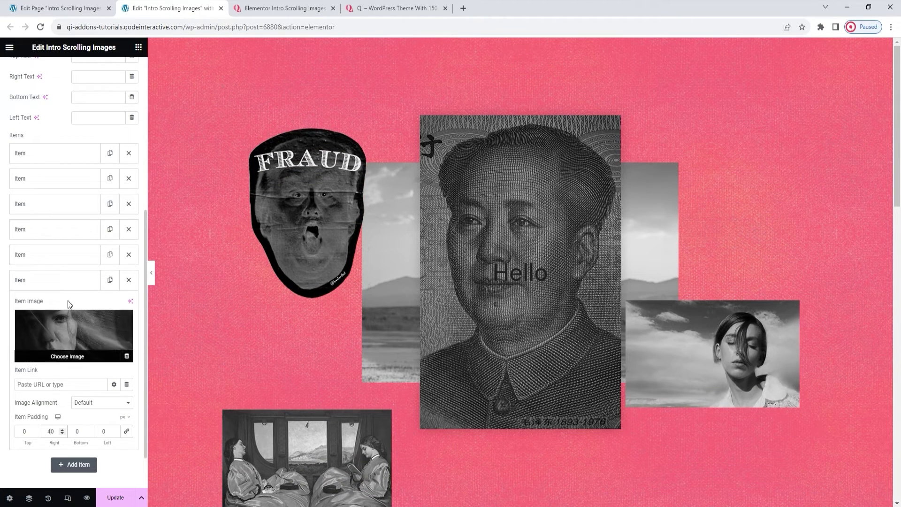
click(74, 286)
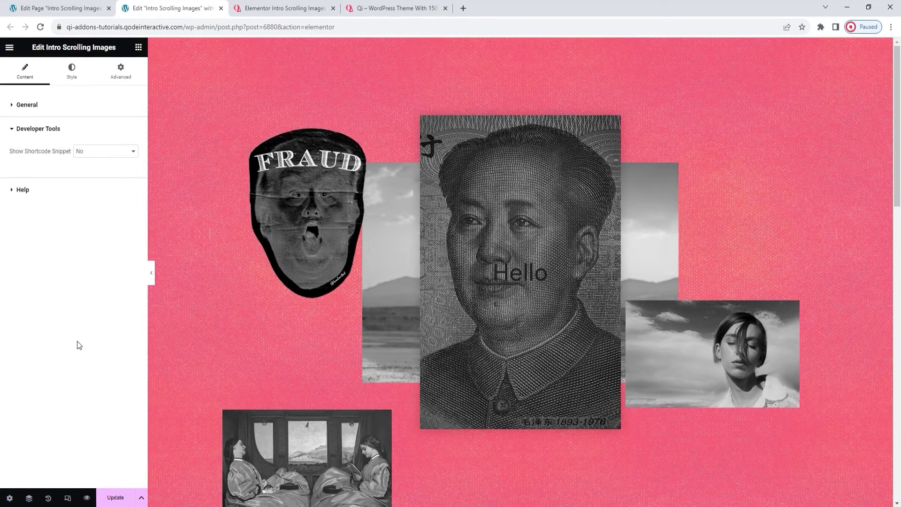
Set Show Shortcode Snippet to Yes, then back to No, and expand the Help section
click(101, 151)
click(98, 168)
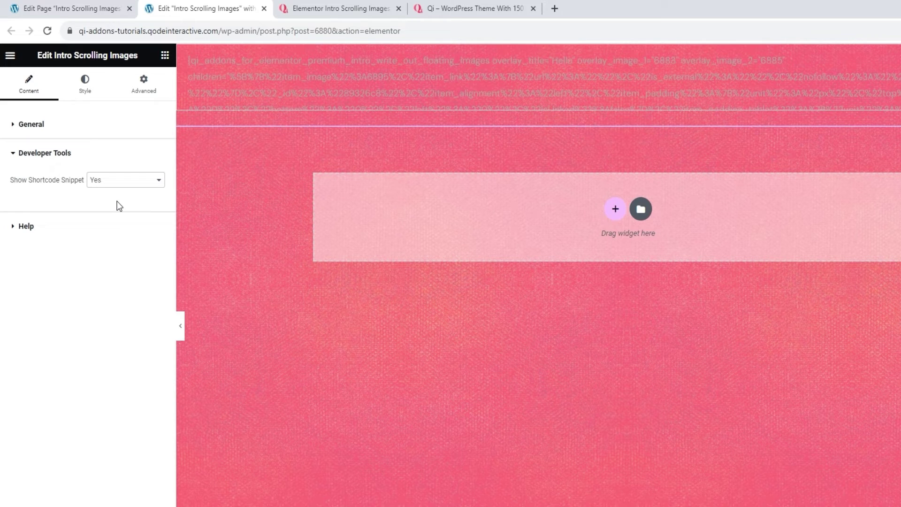
click(120, 182)
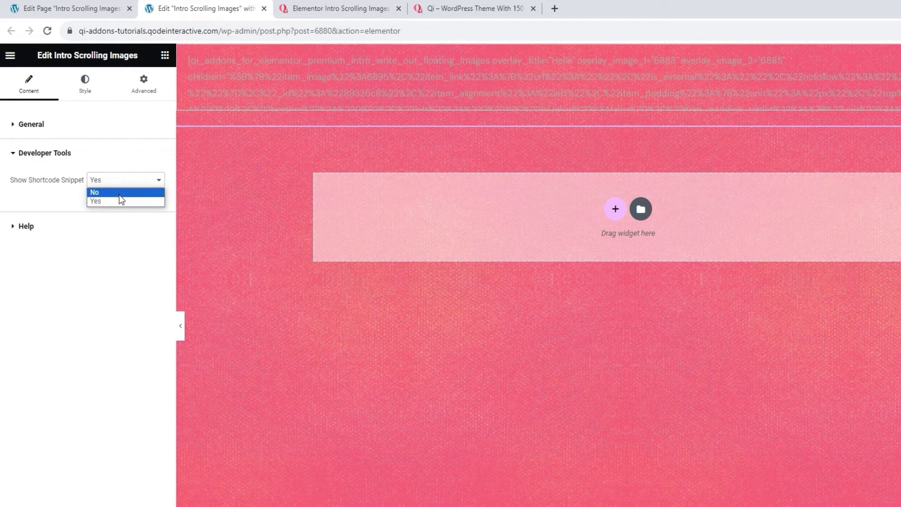
click(121, 192)
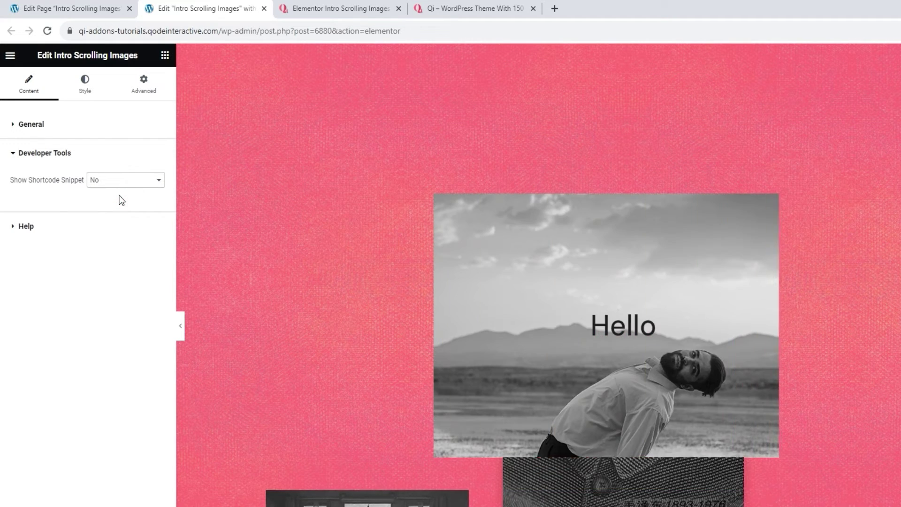
click(102, 226)
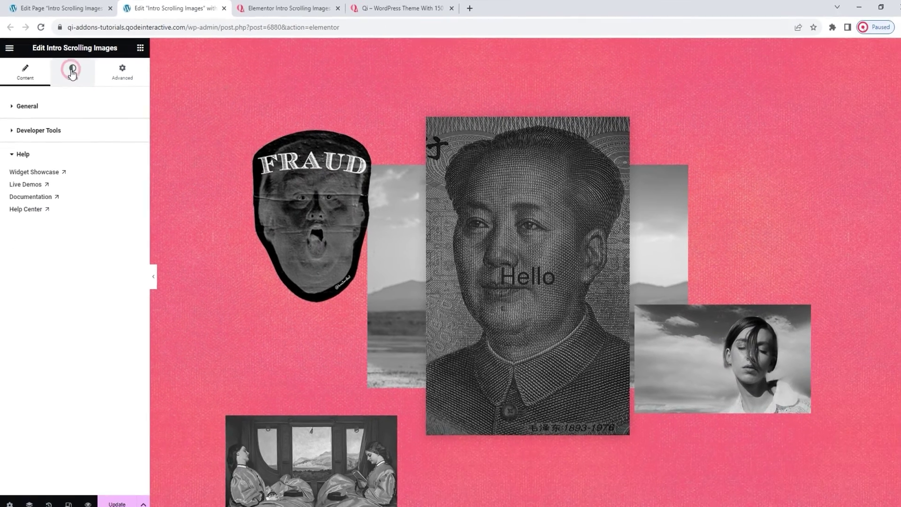
Switch Items Holder Width to % units on the Style tab and slide it to 87
click(85, 81)
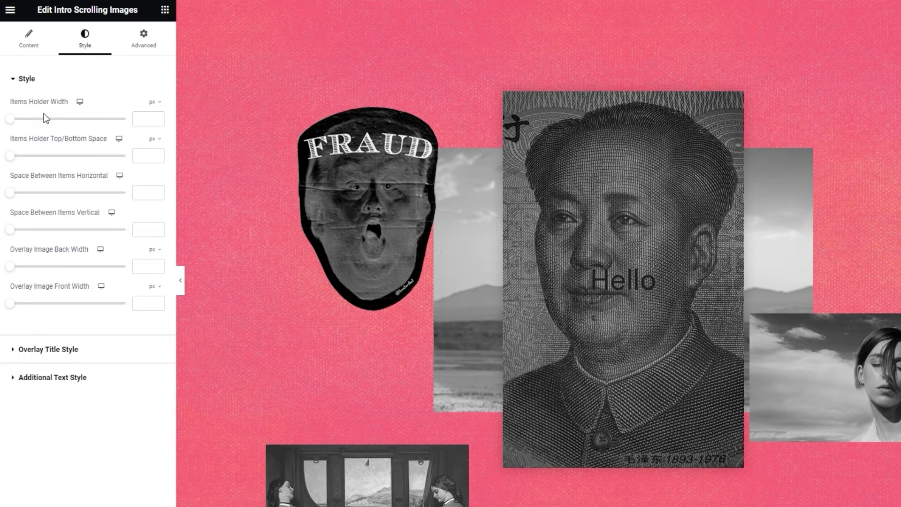
click(158, 103)
click(158, 120)
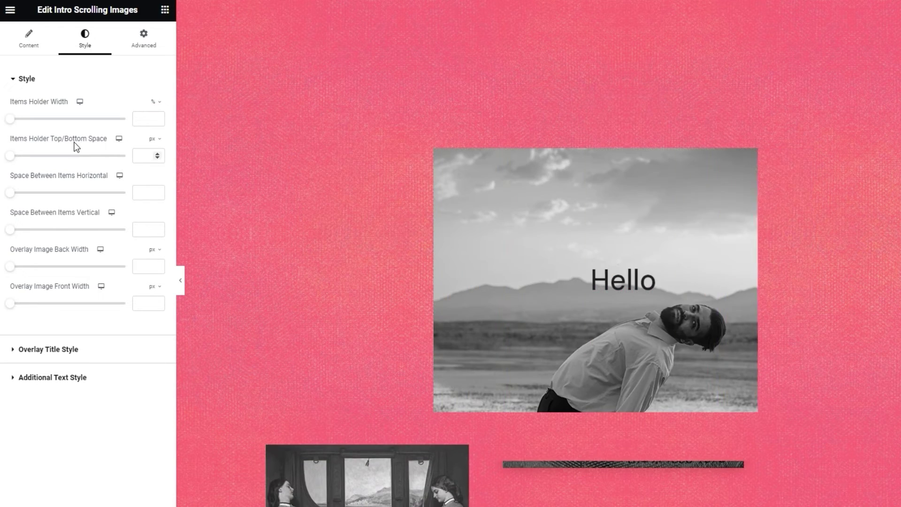
click(14, 119)
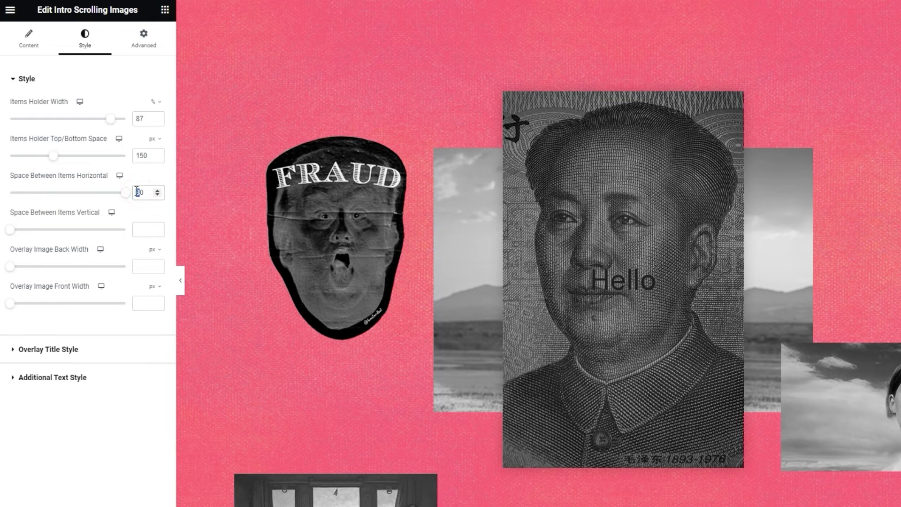
Type 7 into the item spacing field toward the 70 spacing value
text(7)
Drag Space Between Items Vertical upward, then replace its value with 0
drag(15, 227, 82, 236)
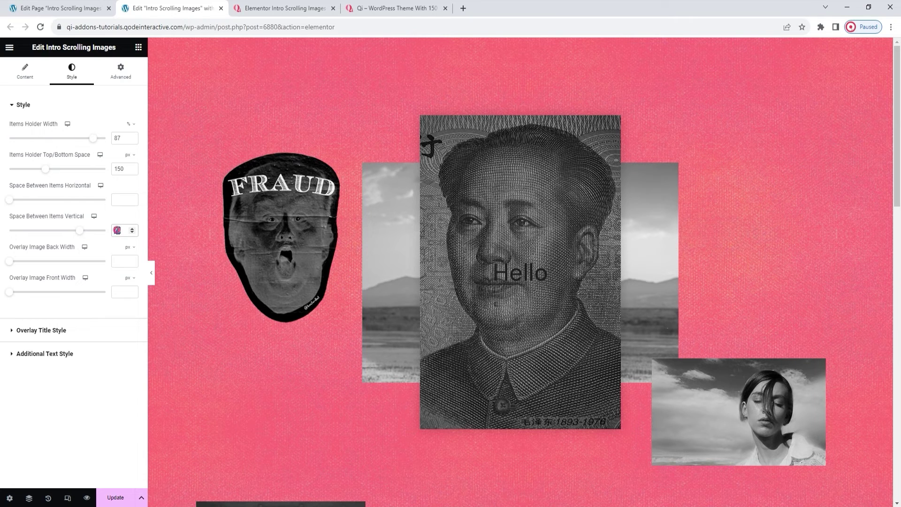
double_click(118, 230)
text(0)
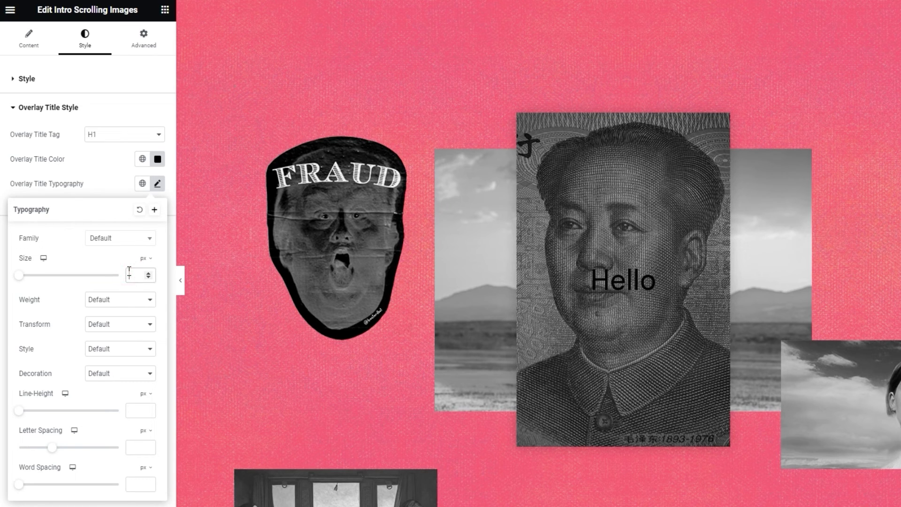
Set the overlay title size to 300 and save the page
click(129, 270)
text(300)
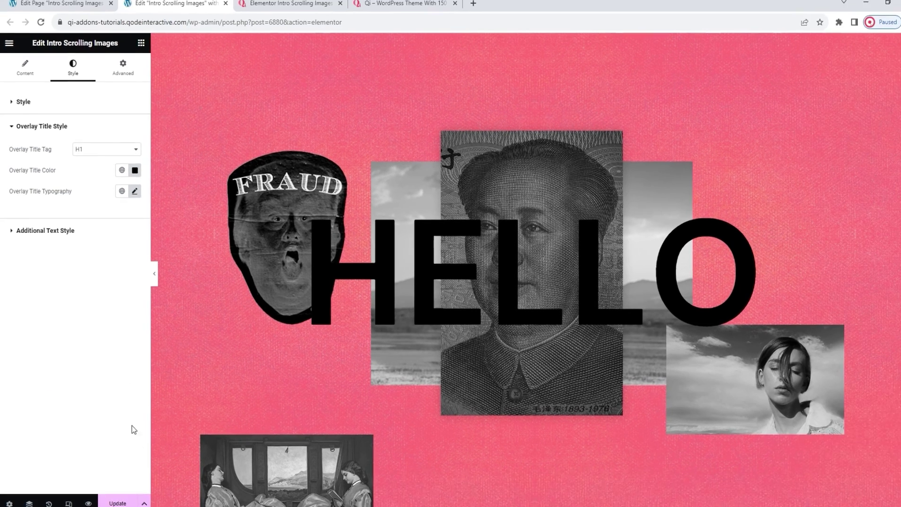
click(117, 498)
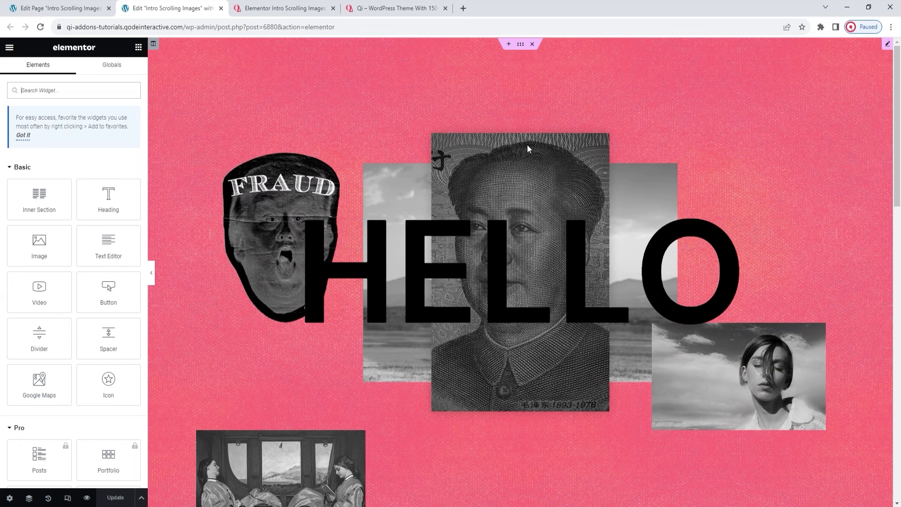
Check the scrolling-images effect in the preview, then compare it with the Qode Interactive widget page
scroll(528, 144, down, 8)
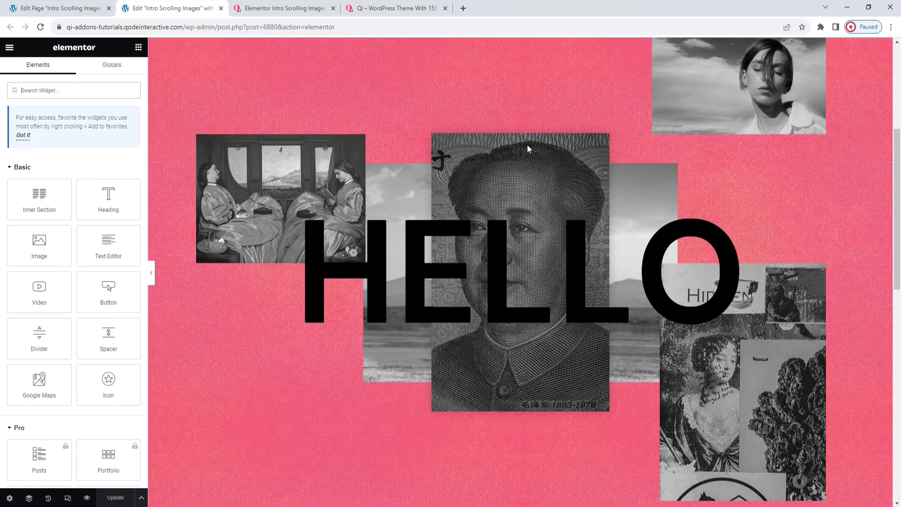
scroll(527, 144, down, 10)
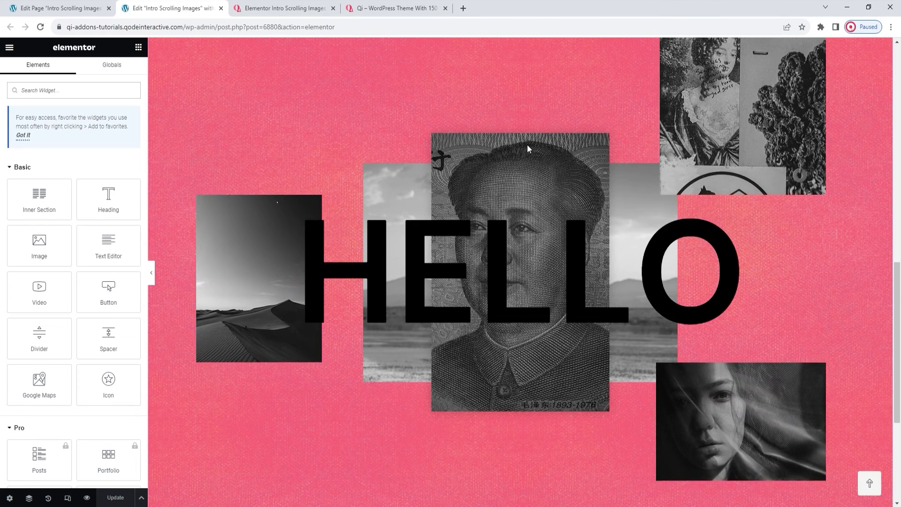
scroll(527, 145, down, 4)
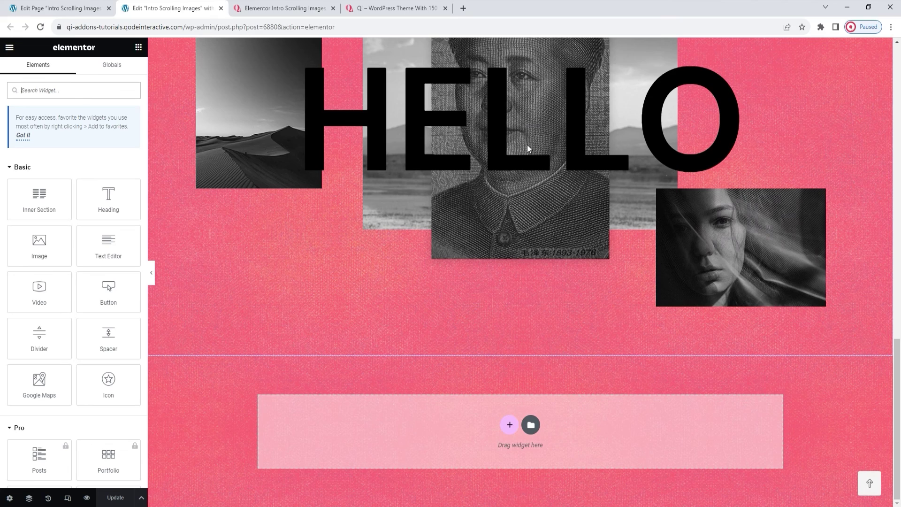
scroll(527, 145, up, 5)
scroll(527, 144, up, 8)
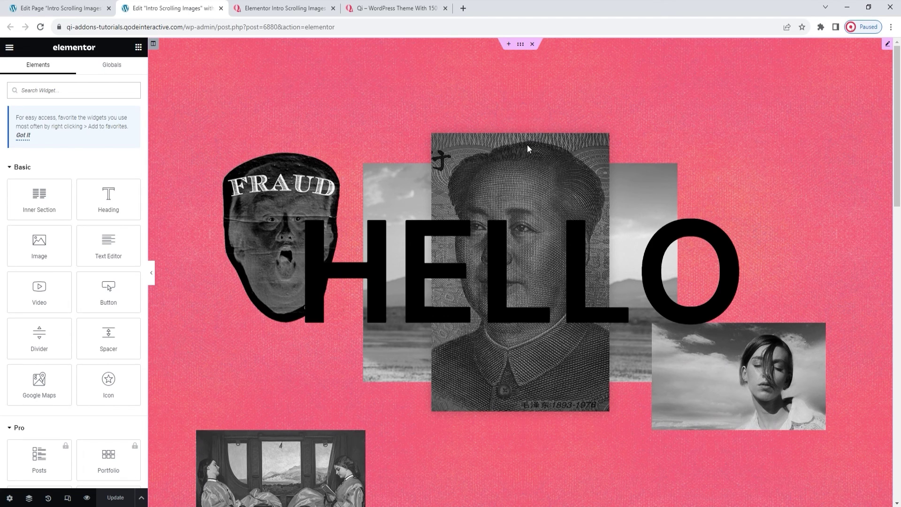
click(247, 9)
drag(898, 164, 900, 61)
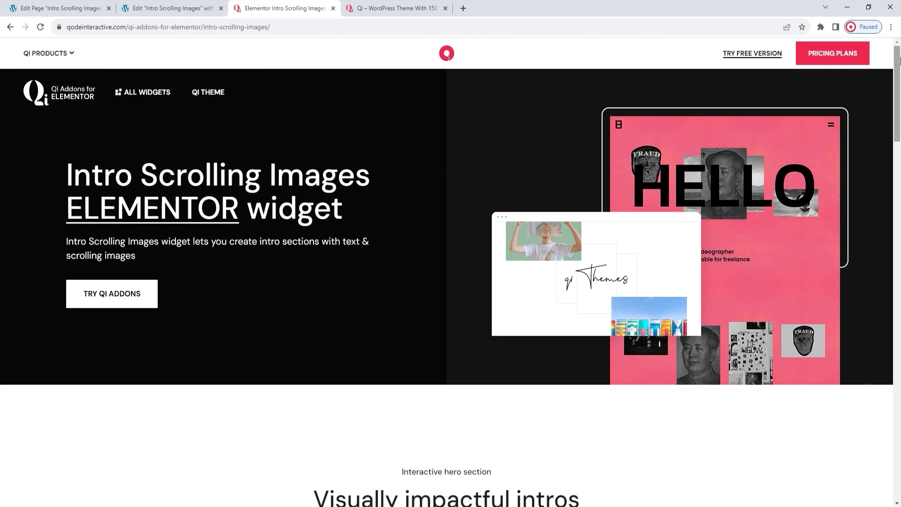
drag(900, 61, 900, 193)
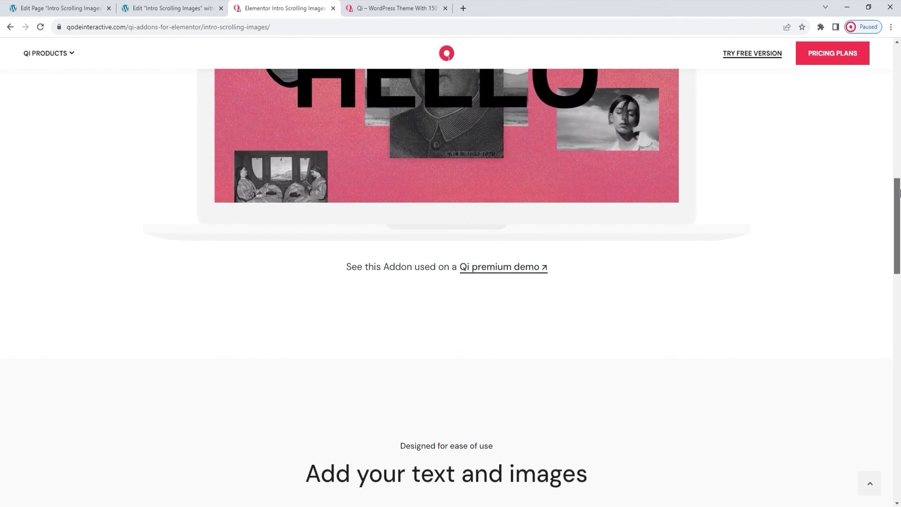
drag(899, 193, 899, 357)
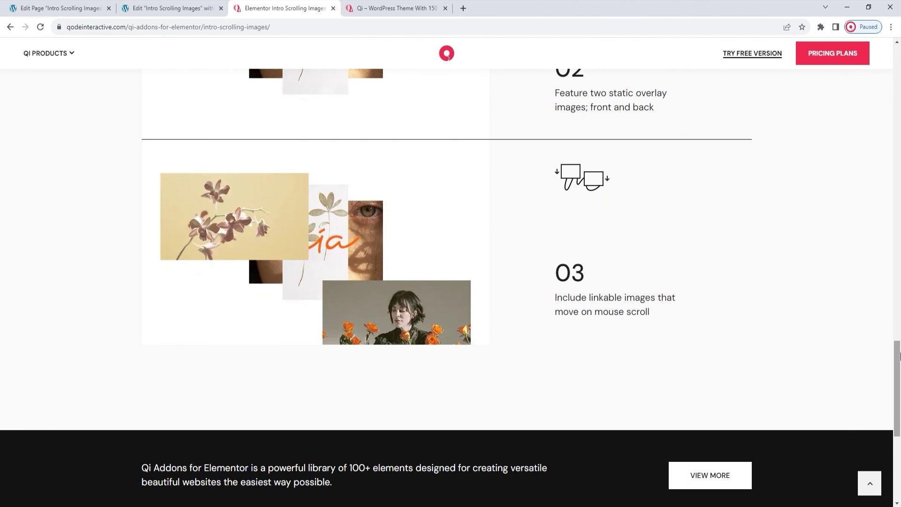